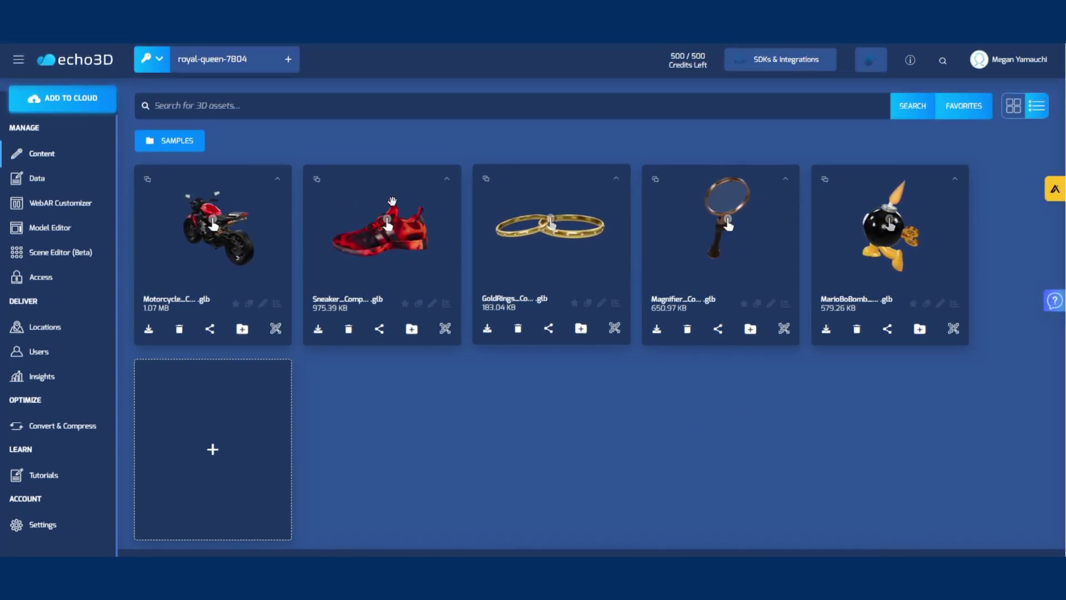
# Step: Check the current project name, the account's project list and the available SDKs and integrations
pyautogui.moveTo(209, 56); pyautogui.dragTo(253, 63)
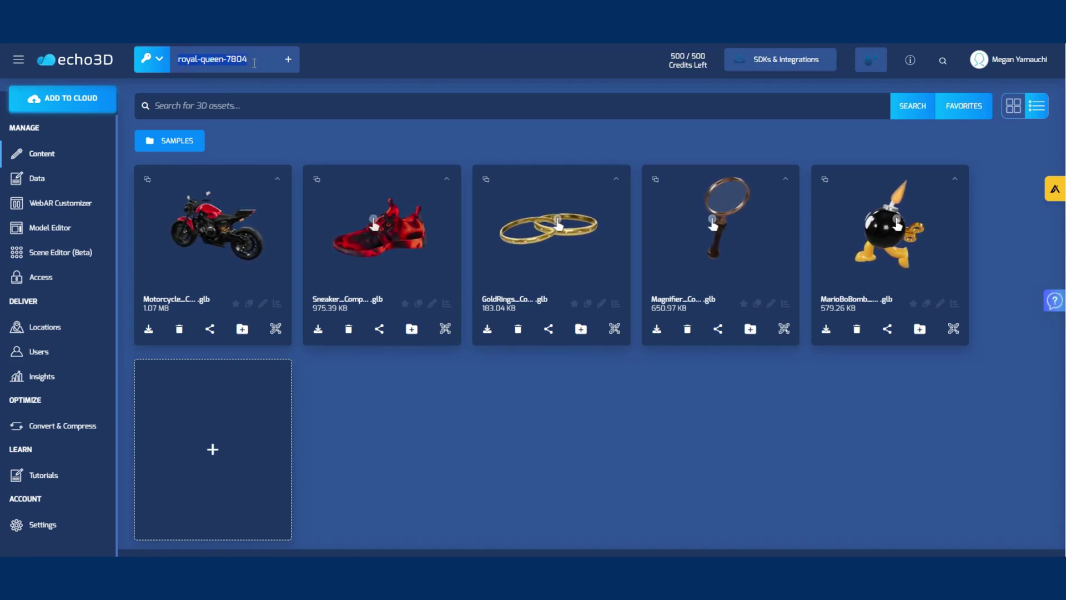
pyautogui.click(151, 58)
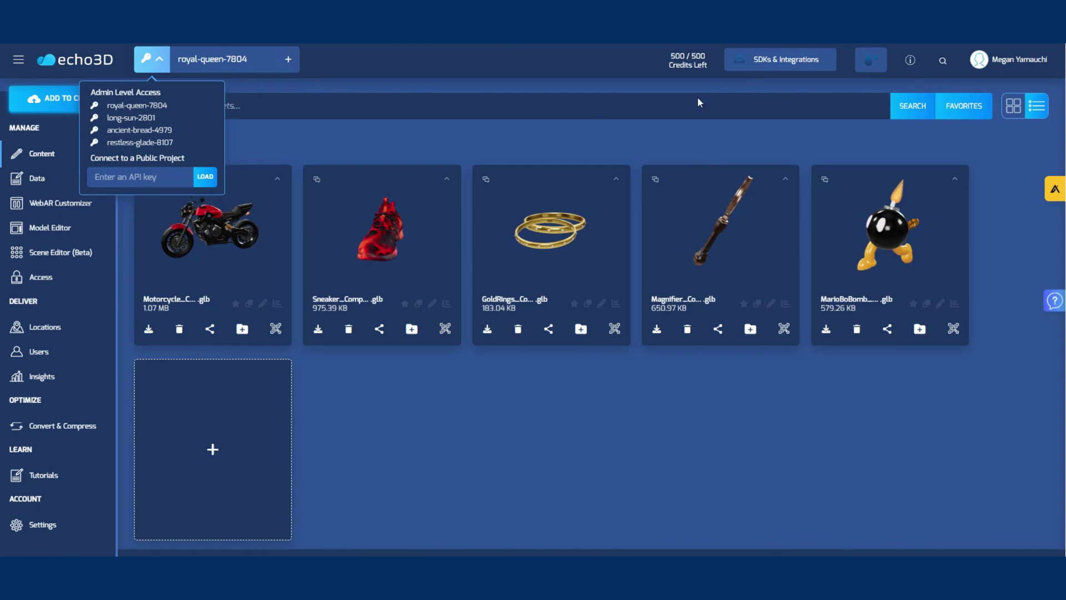
pyautogui.click(752, 64)
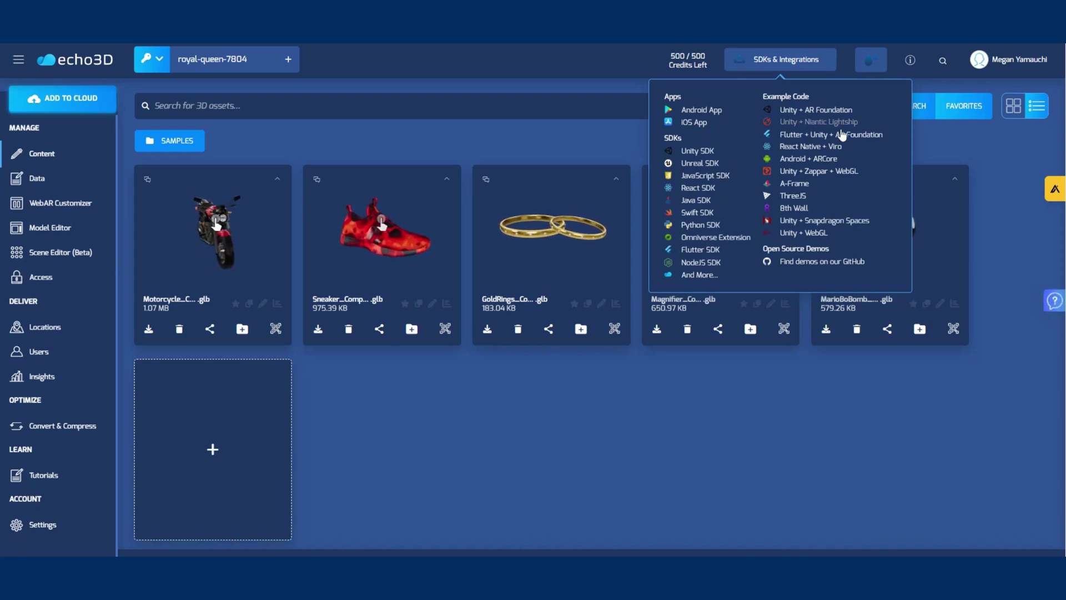
pyautogui.click(551, 411)
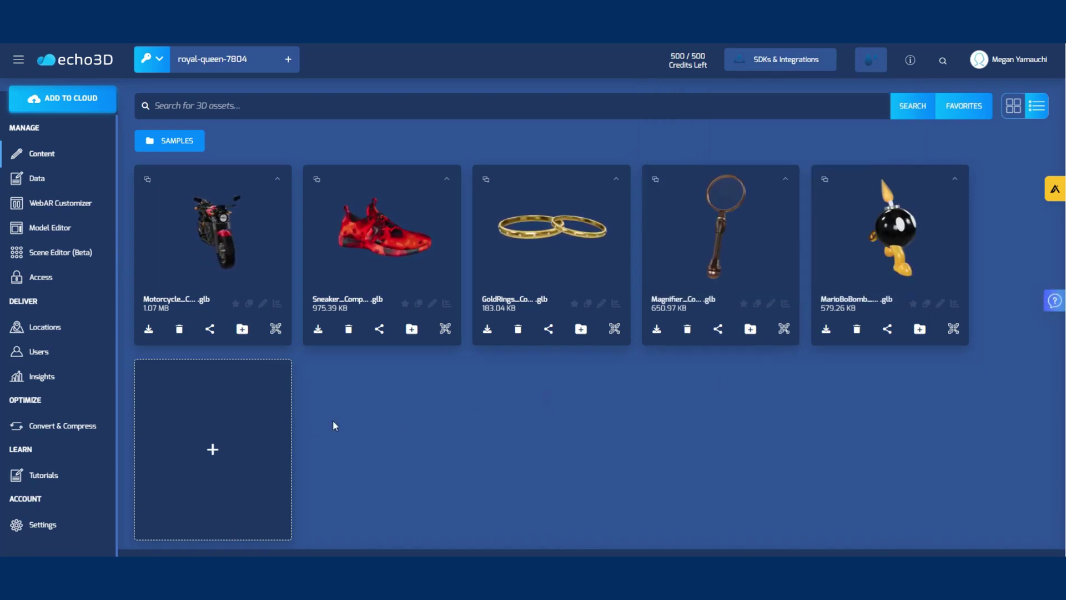
# Step: Browse the sample models for a new 3D asset, then cancel adding it
pyautogui.click(212, 450)
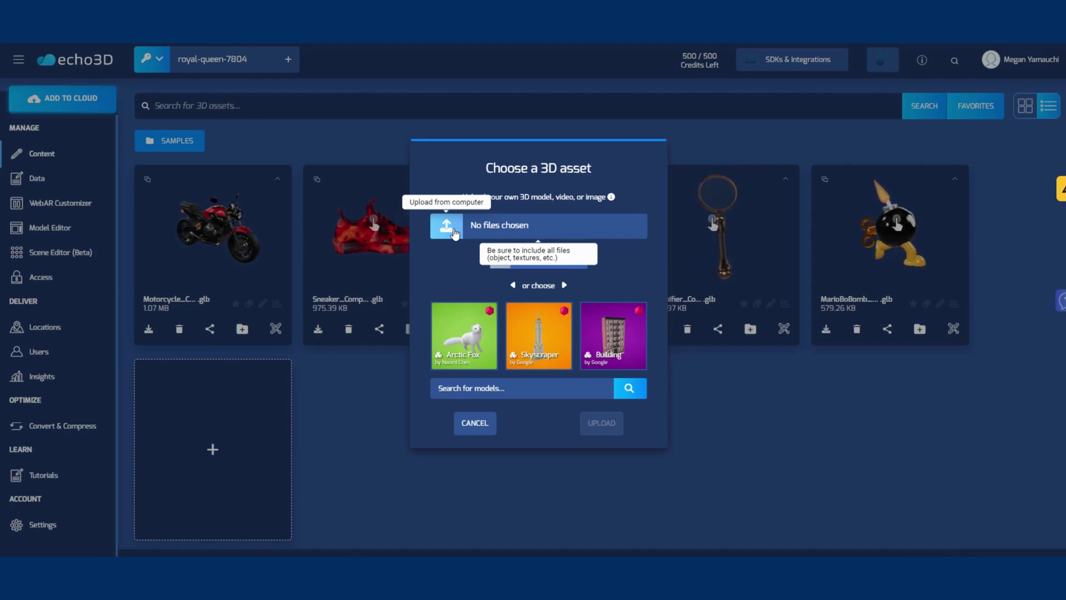
pyautogui.click(564, 286)
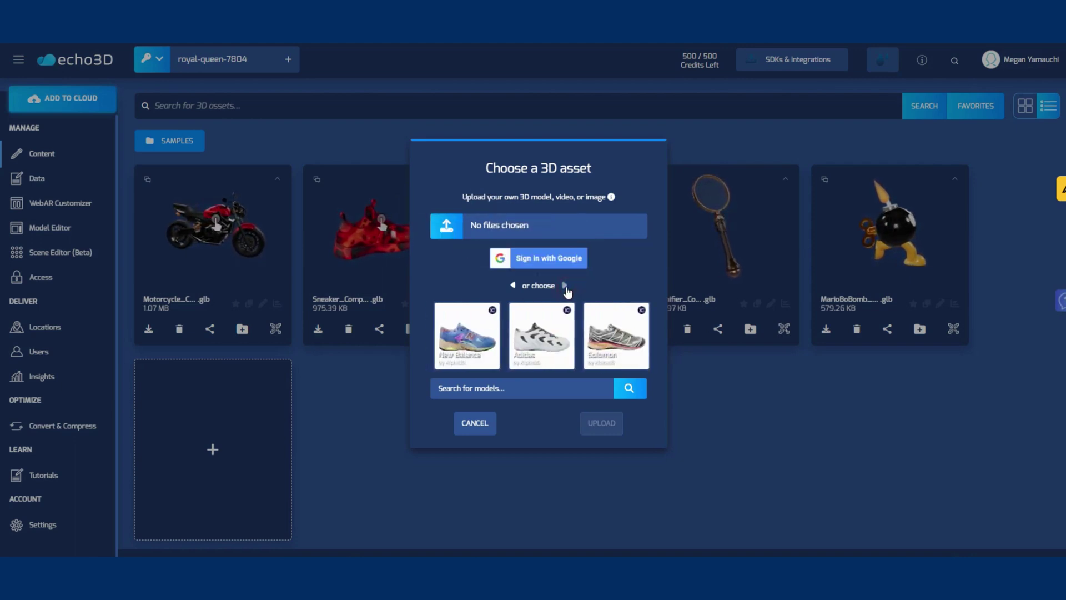
pyautogui.click(564, 285)
pyautogui.click(564, 286)
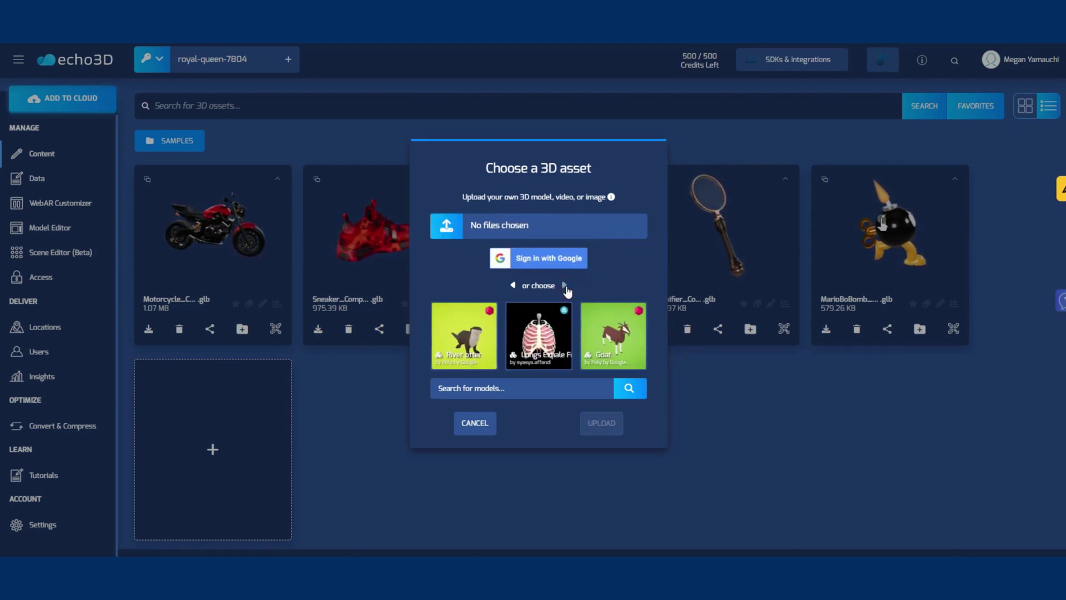
pyautogui.click(475, 423)
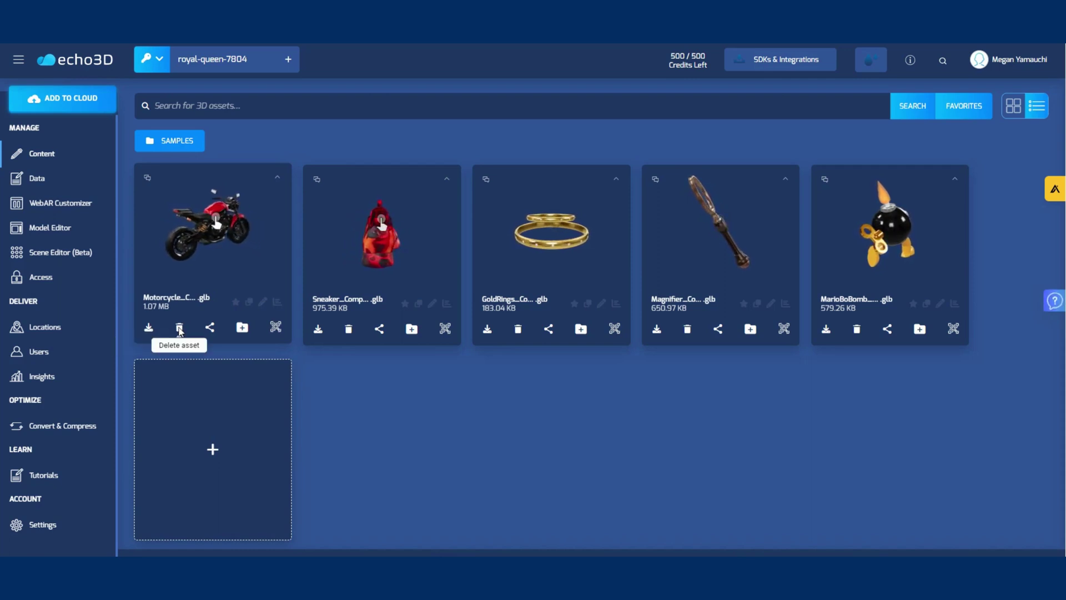
# Step: Copy the motorcycle's share link and try its add-to-folder option without moving it
pyautogui.click(209, 328)
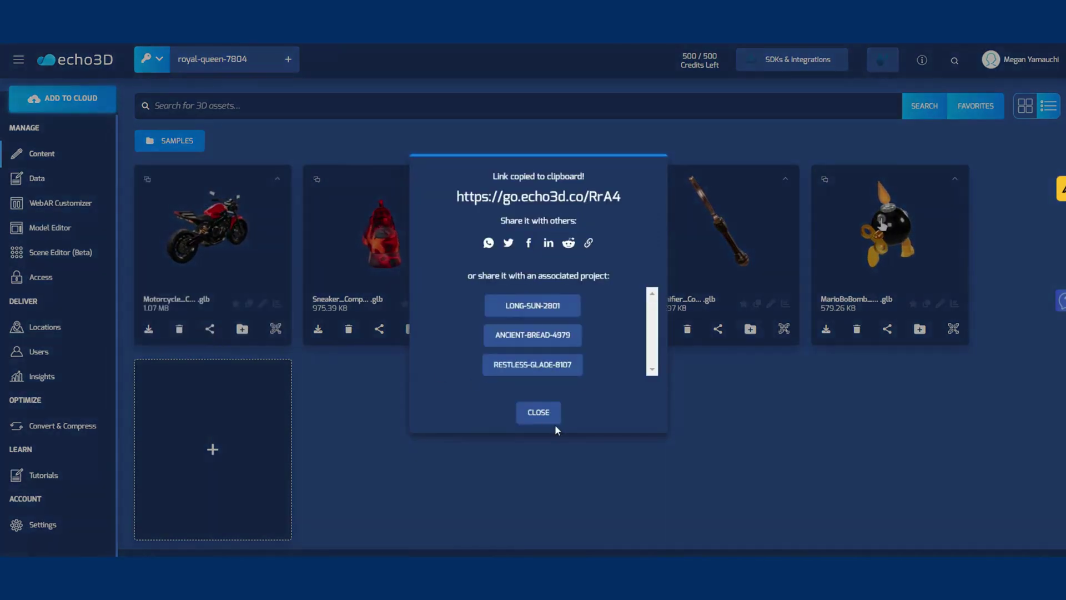
pyautogui.click(536, 411)
pyautogui.click(242, 328)
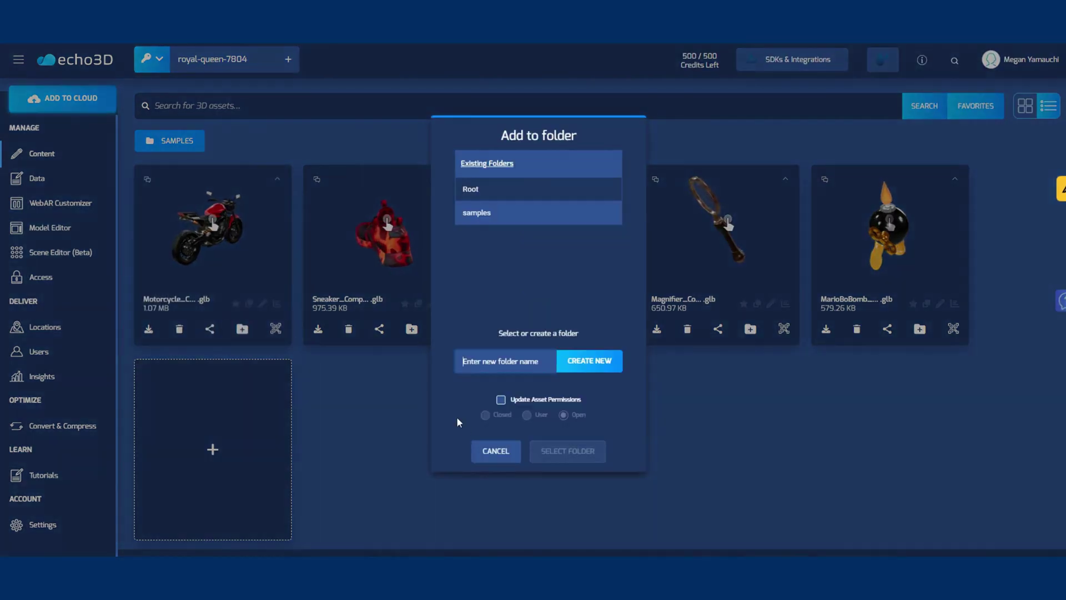
pyautogui.click(495, 451)
# Step: View the motorcycle's AR QR codes for image and face, open its details, then Data
pyautogui.click(275, 328)
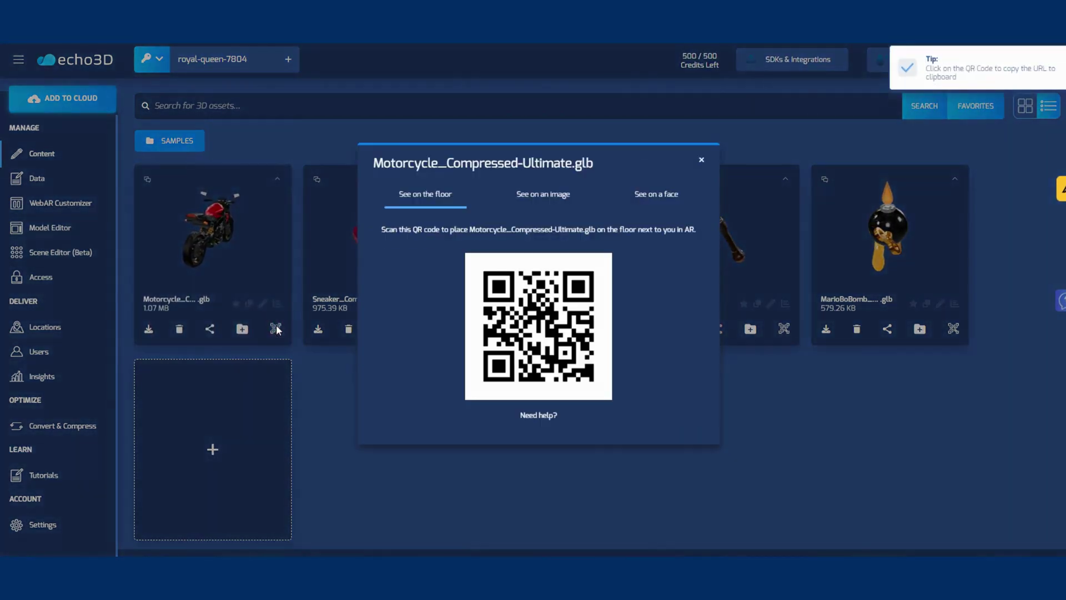
pyautogui.click(541, 194)
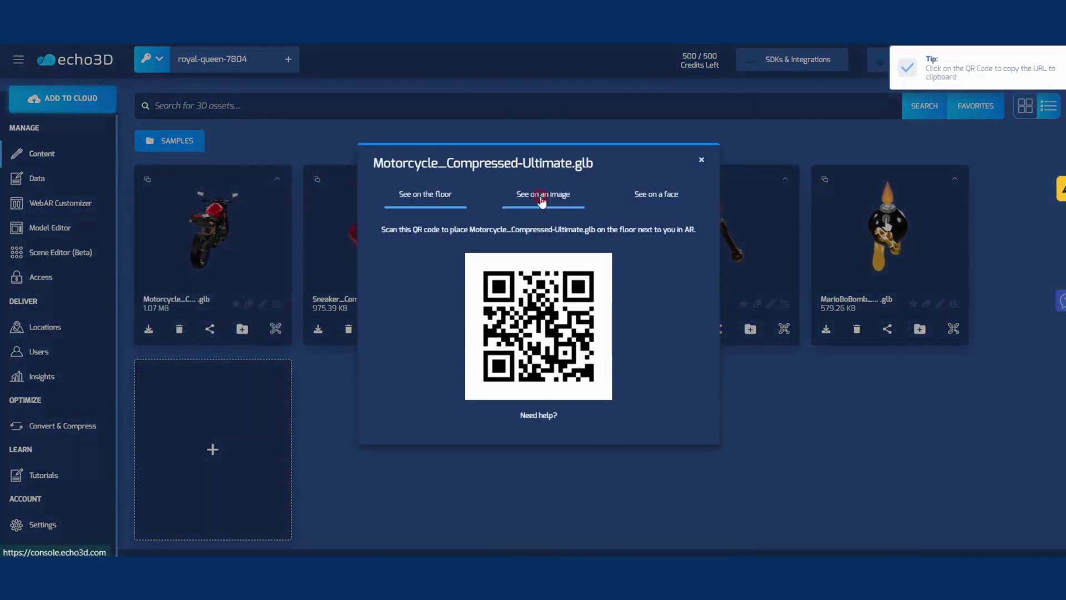
pyautogui.click(648, 193)
pyautogui.click(688, 160)
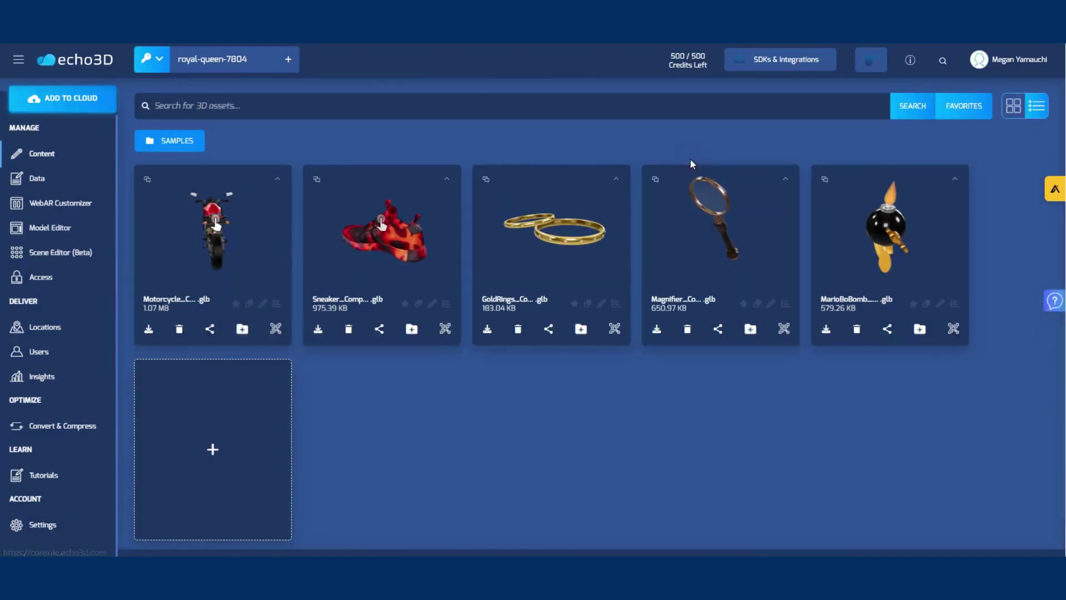
pyautogui.doubleClick(256, 257)
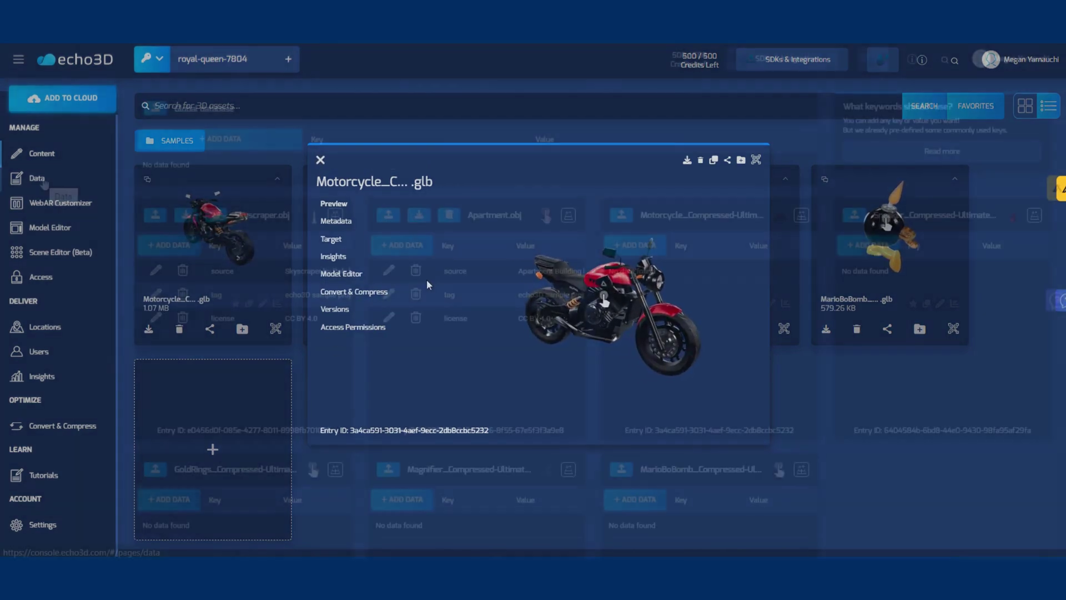
pyautogui.click(42, 181)
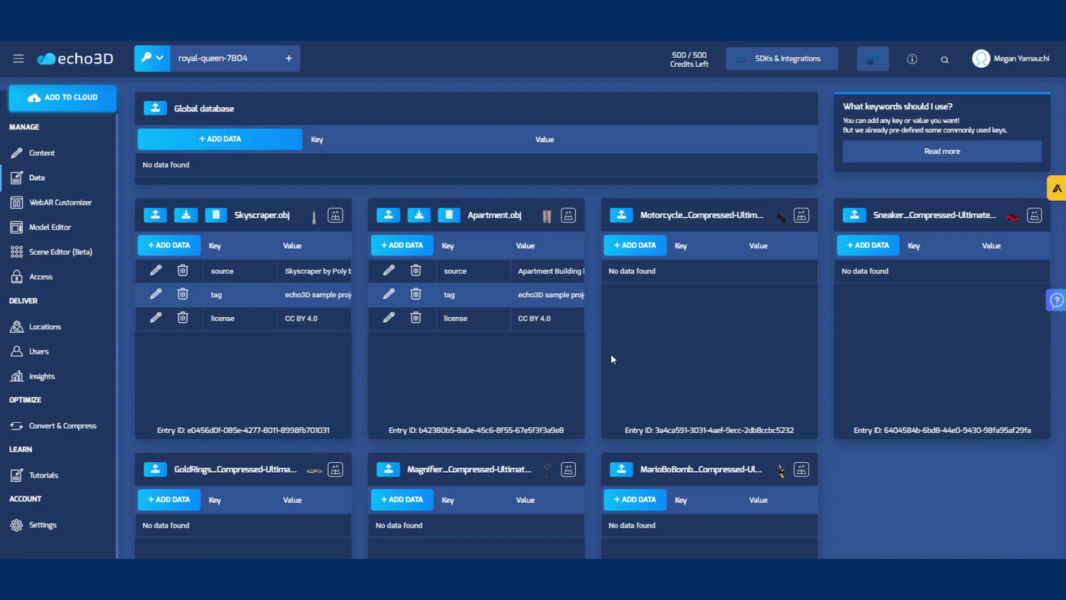
# Step: Add a new data entry to Skyscraper.obj and browse preset keys like shader, arScale and exposure
pyautogui.click(184, 246)
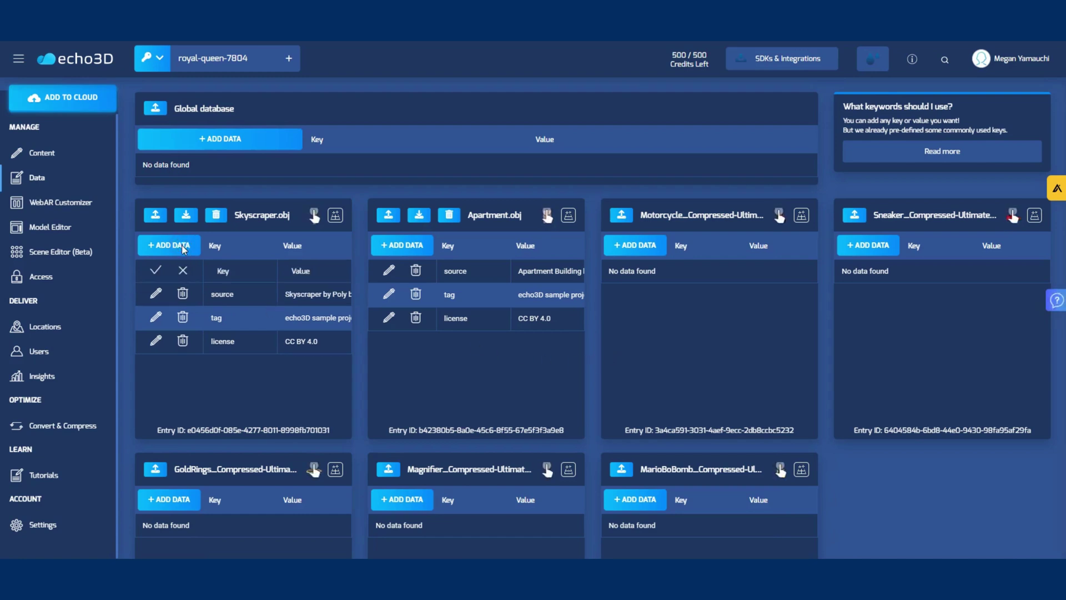
pyautogui.click(233, 271)
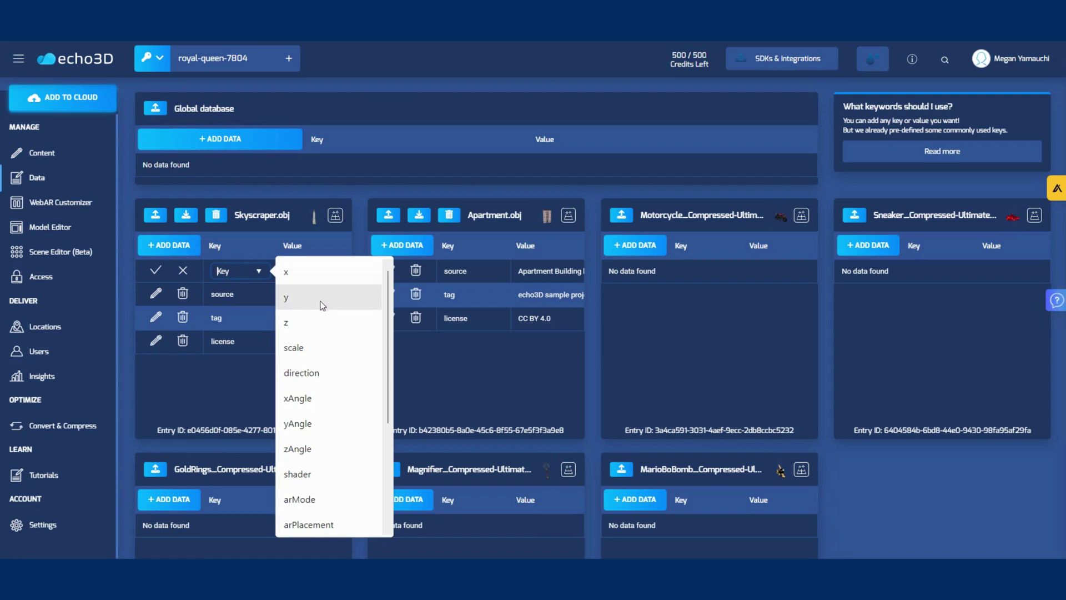
pyautogui.scroll(-3, 328, 311)
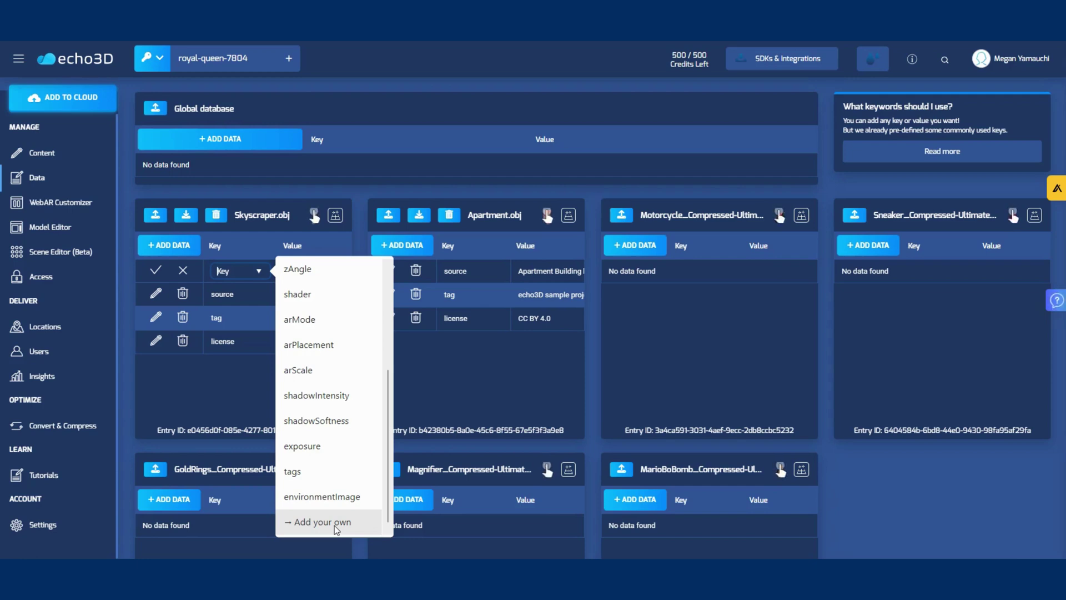
# Step: In the WebAR Customizer, list the possible actions for one AR button currently set to Disabled
pyautogui.click(58, 203)
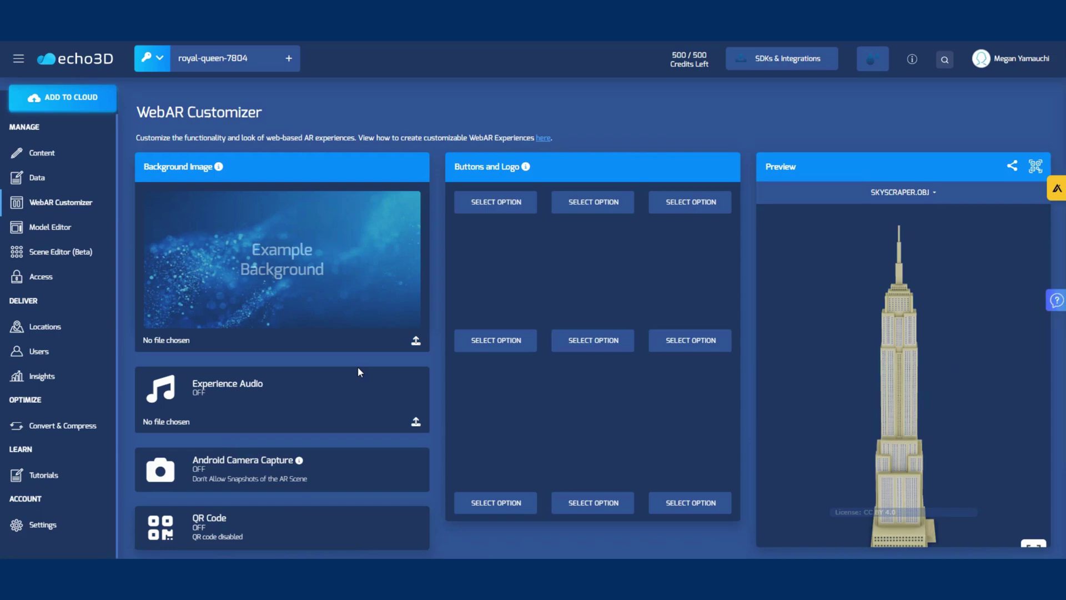
pyautogui.click(594, 202)
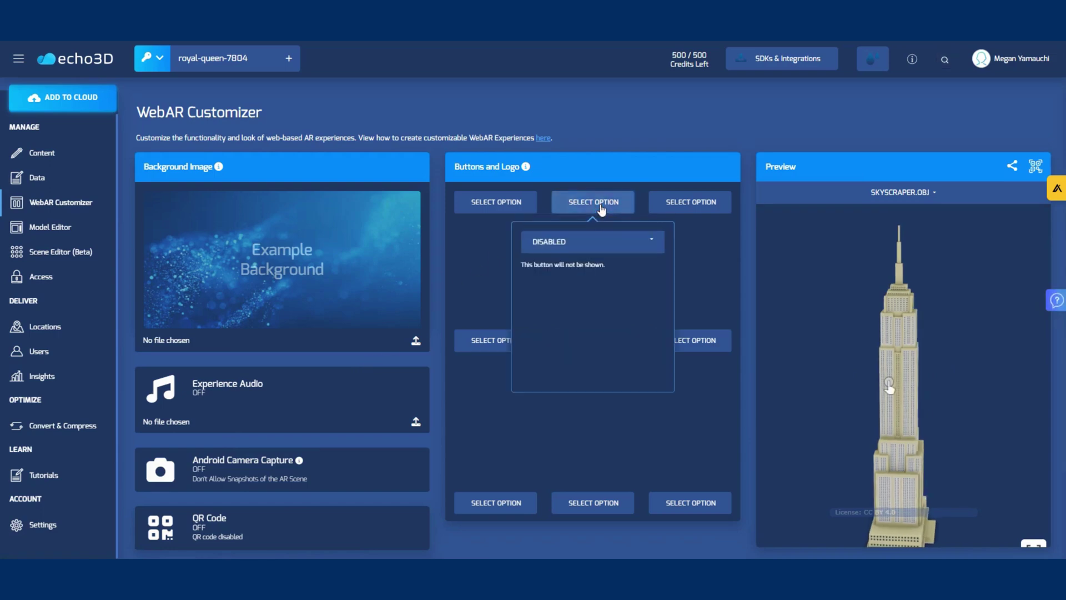
pyautogui.click(610, 245)
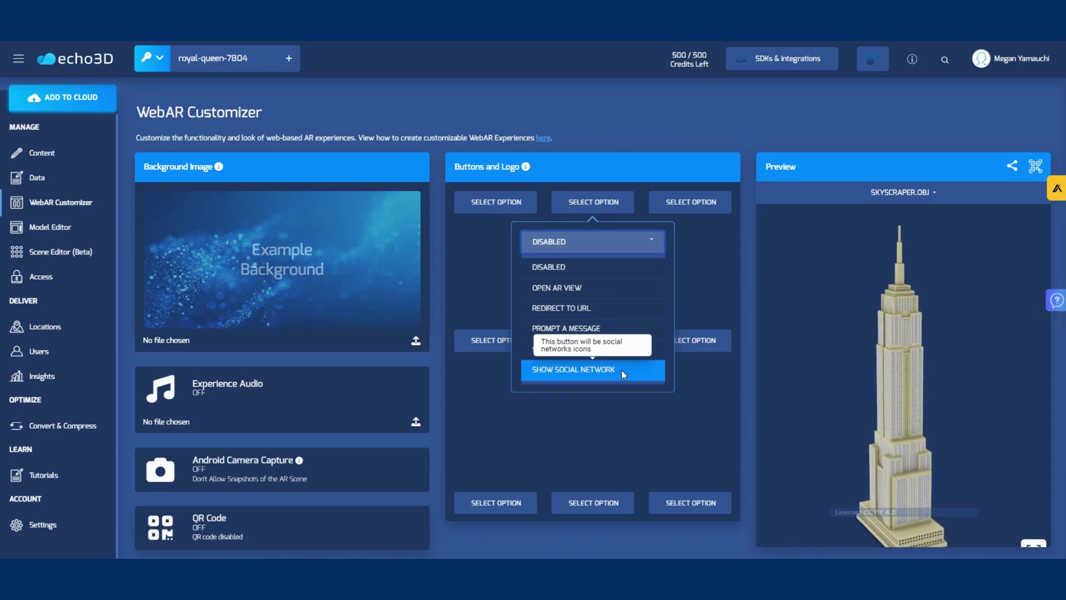
# Step: Load the red sneaker into the Model Editor and review its lighting and hotspot settings
pyautogui.click(54, 228)
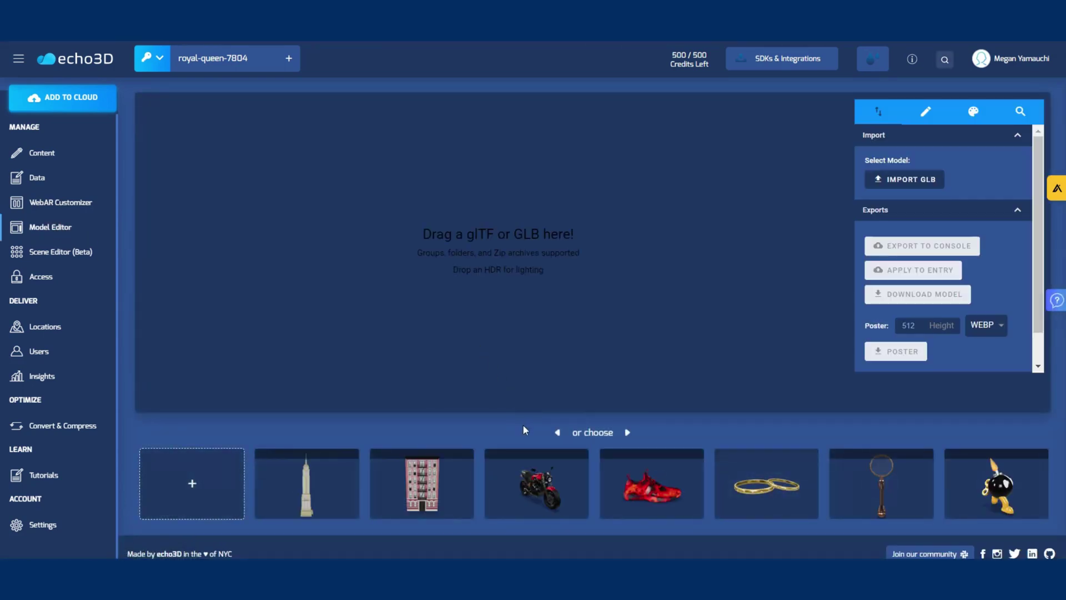
pyautogui.click(618, 499)
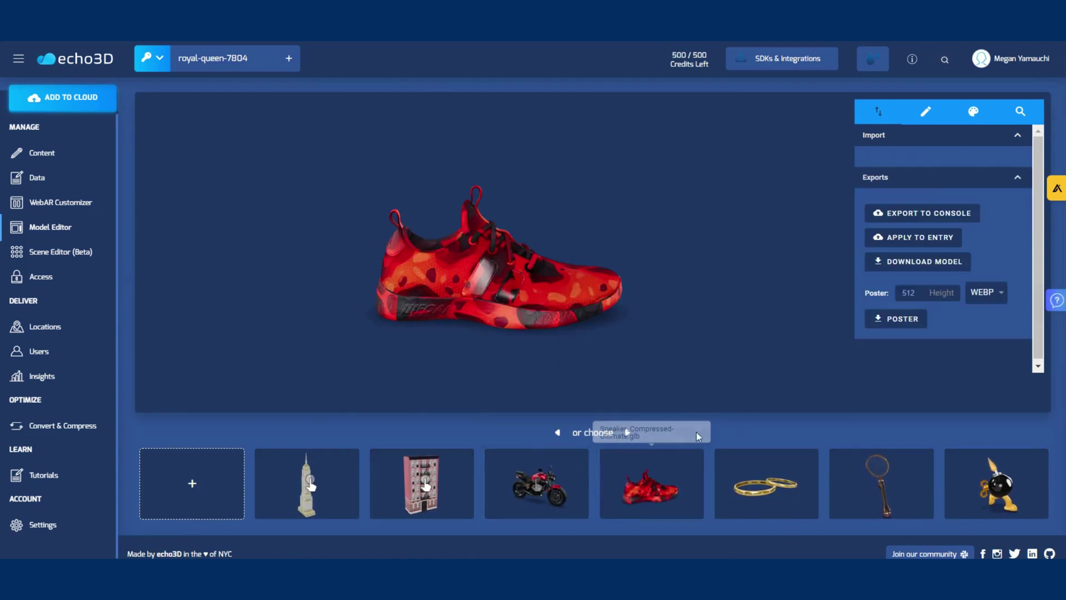
pyautogui.click(924, 112)
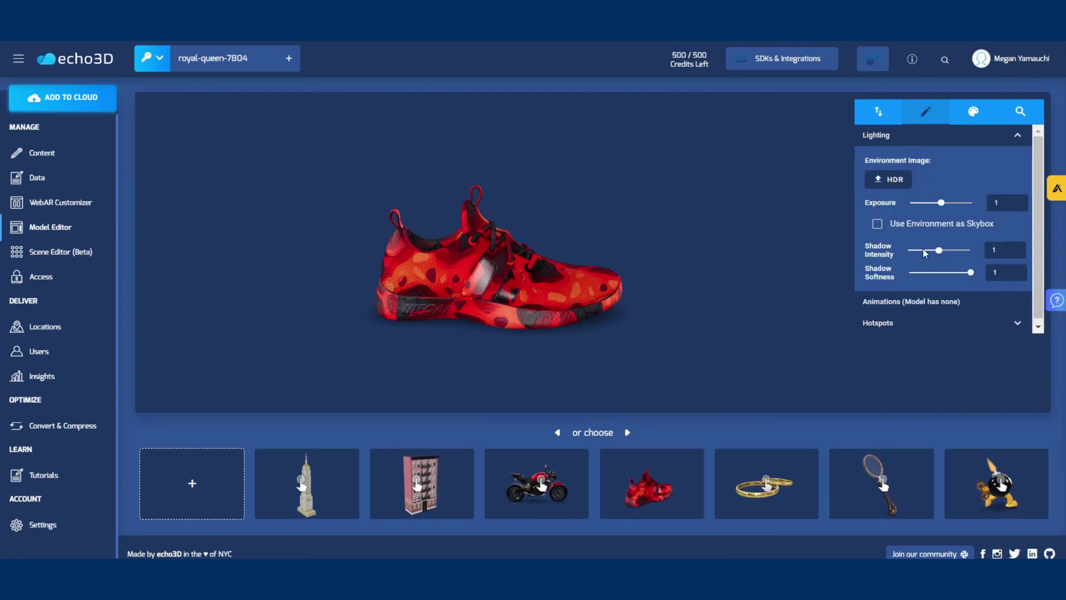
pyautogui.click(915, 322)
# Step: Darken the sneaker's Base Color Factor tint in the material settings
pyautogui.click(975, 112)
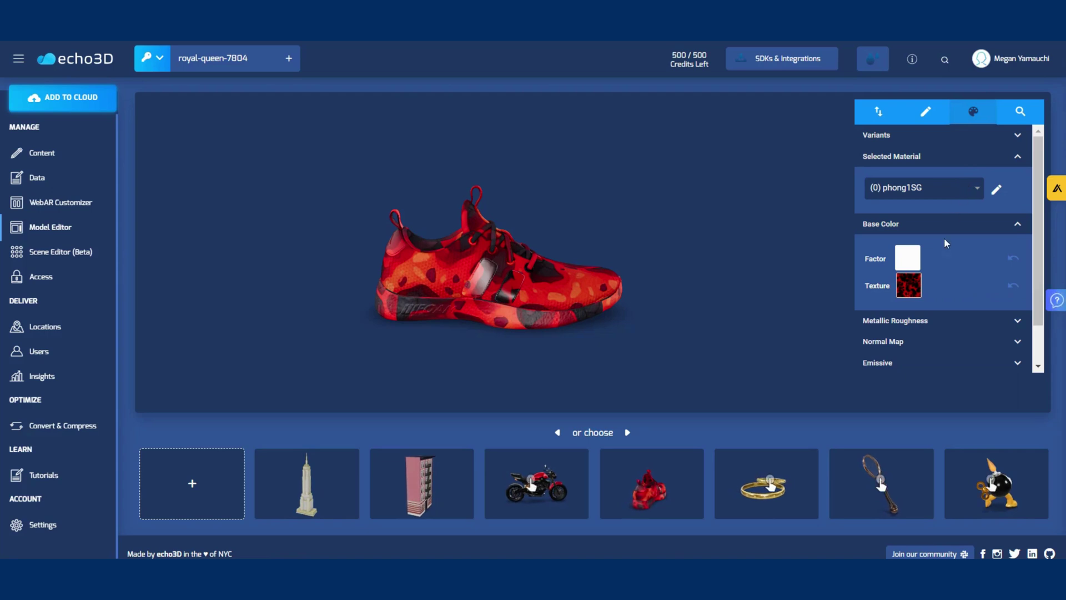
pyautogui.click(908, 271)
pyautogui.moveTo(921, 296); pyautogui.dragTo(916, 326)
pyautogui.click(42, 276)
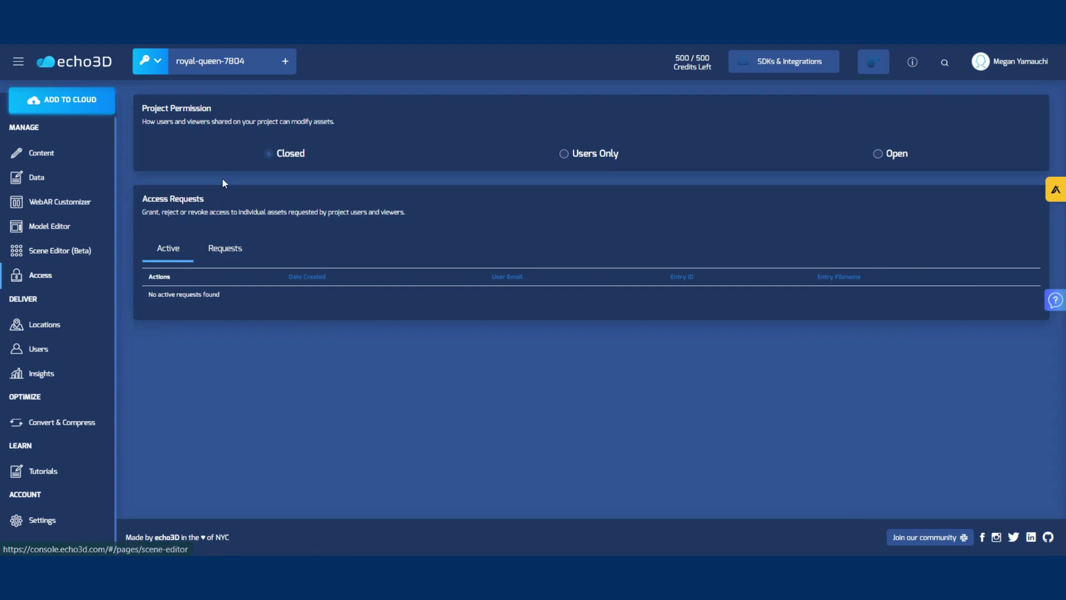
# Step: Set project permission to Open so all users and viewers can edit, then check the access requests
pyautogui.moveTo(269, 155)
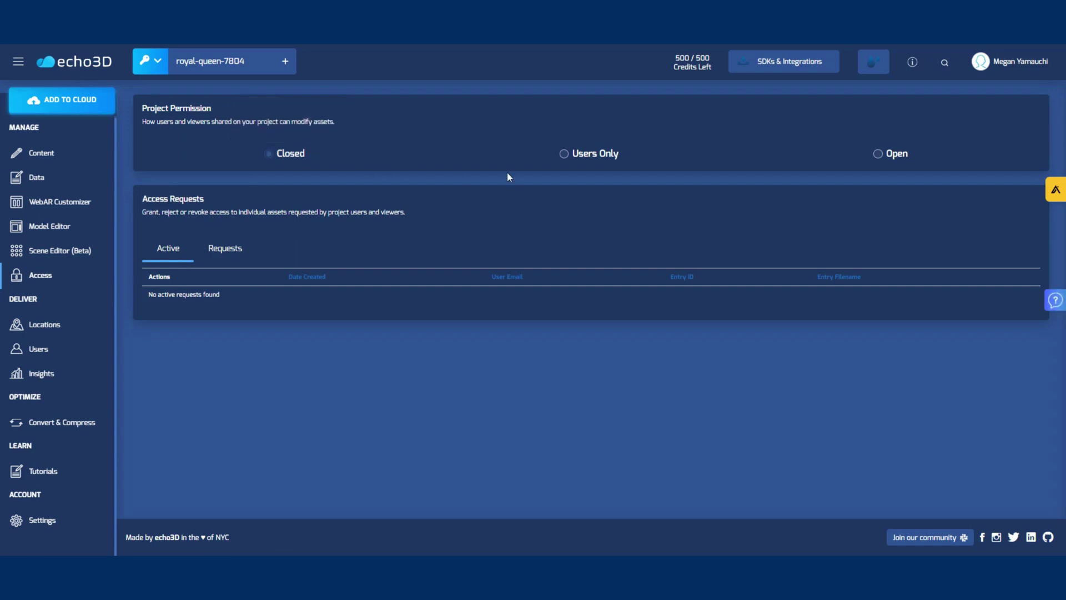
pyautogui.click(565, 153)
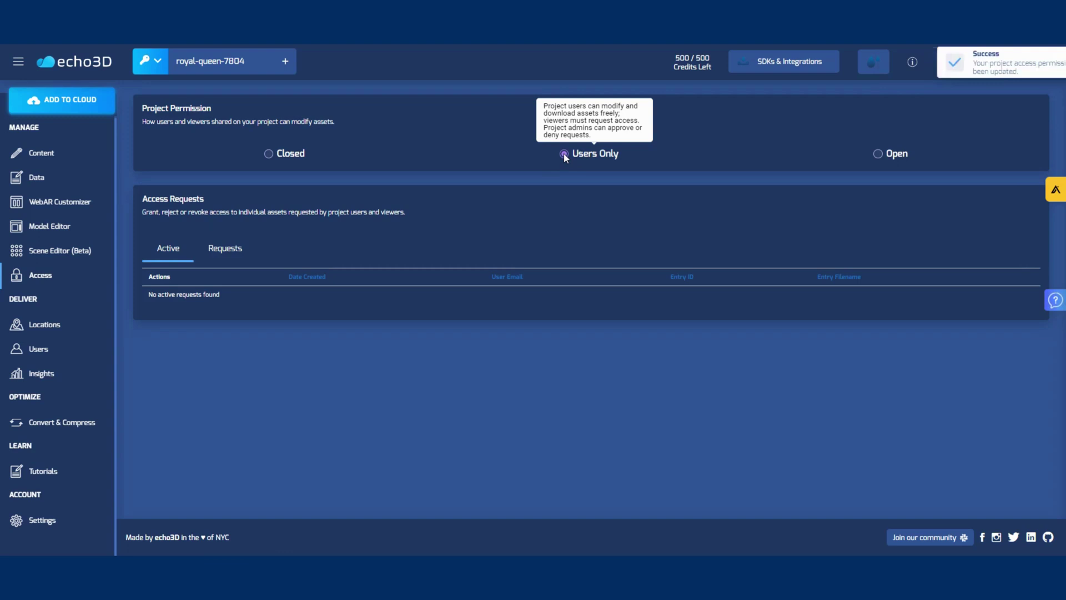
pyautogui.click(878, 160)
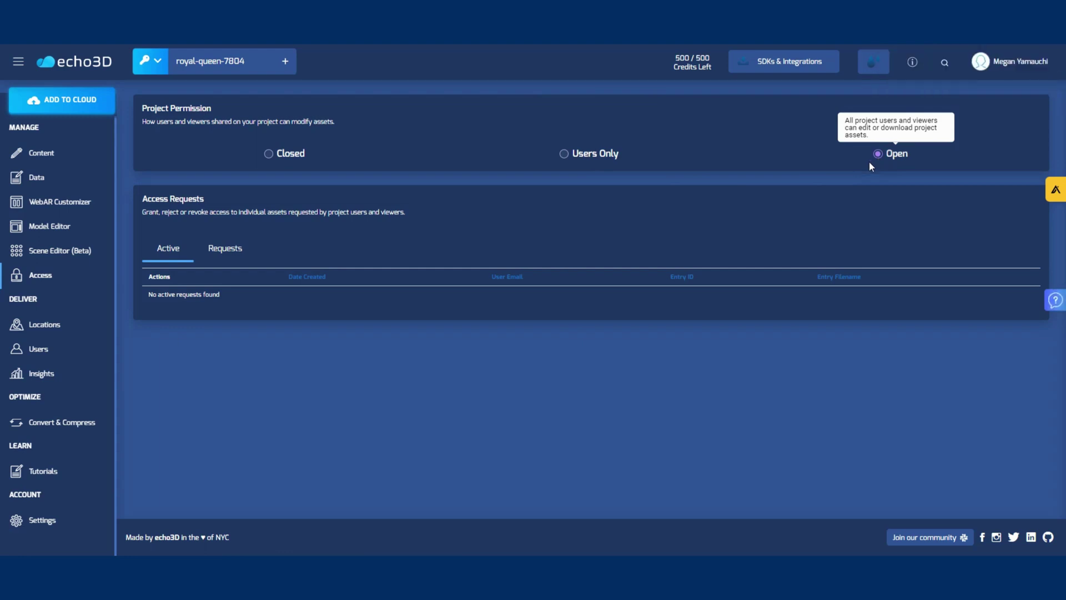
pyautogui.click(225, 250)
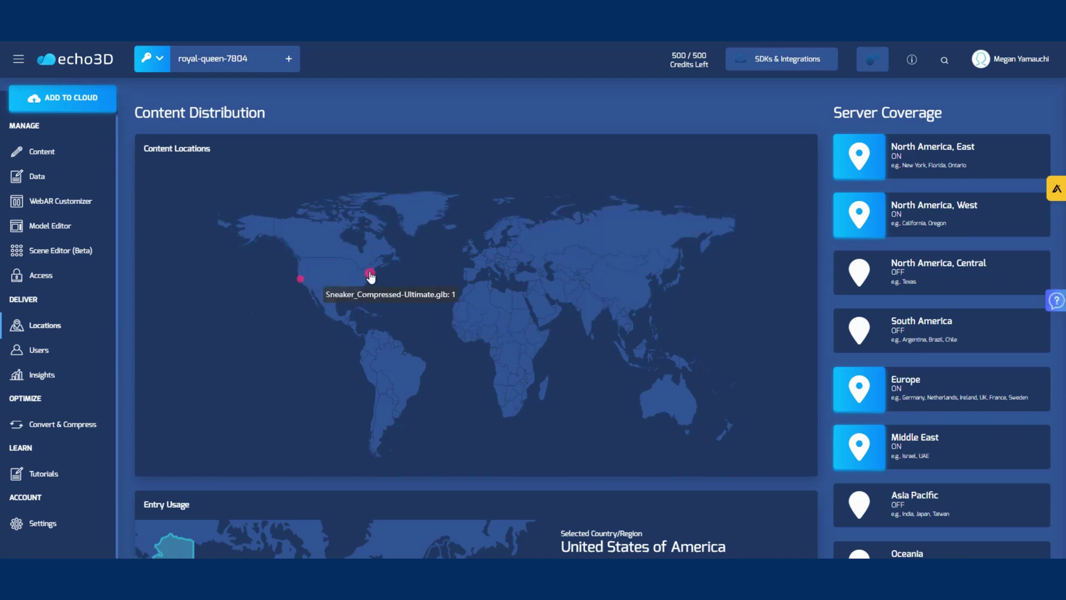
# Step: Inspect a North America content pin on the Locations map
pyautogui.moveTo(296, 277)
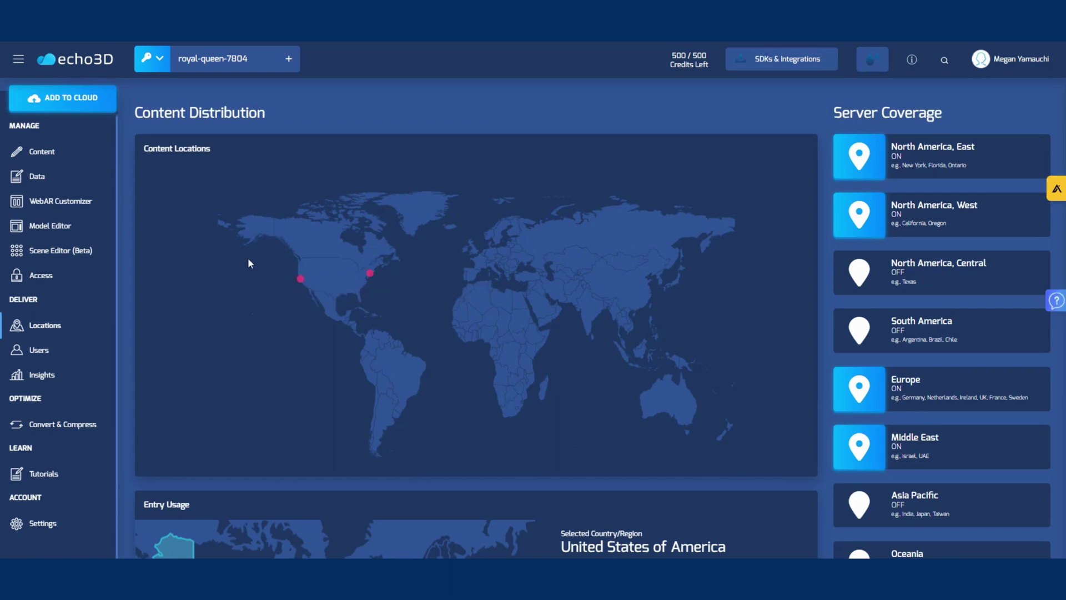
pyautogui.click(54, 157)
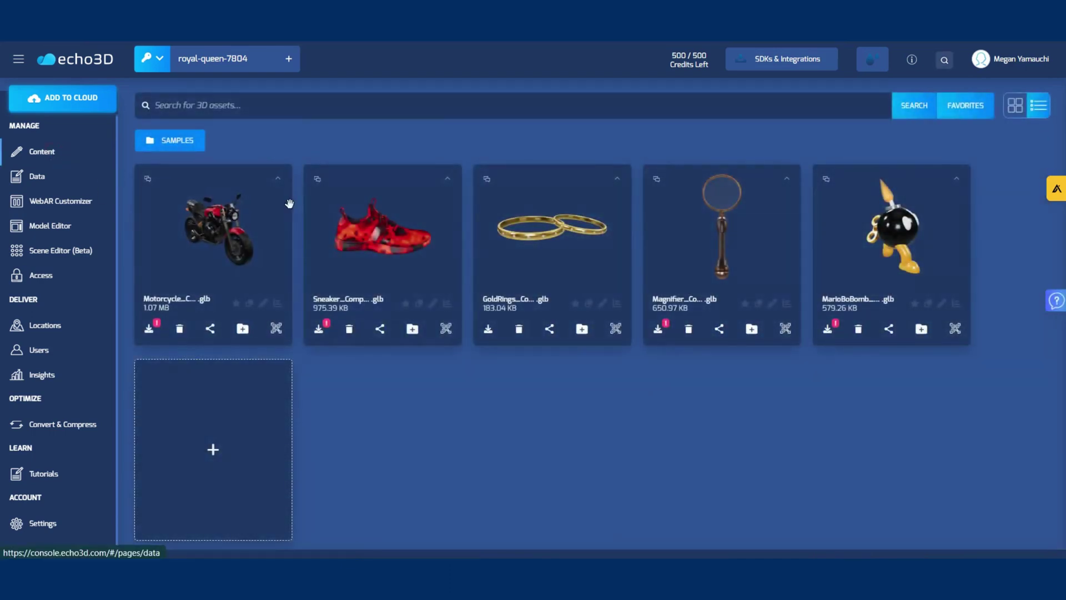
pyautogui.doubleClick(491, 273)
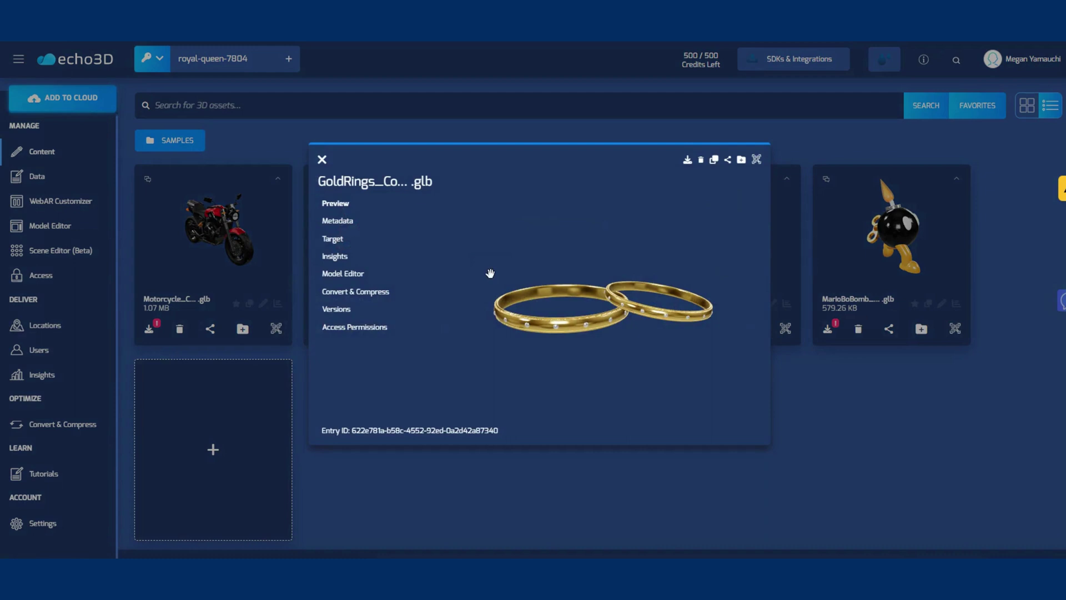
pyautogui.click(335, 239)
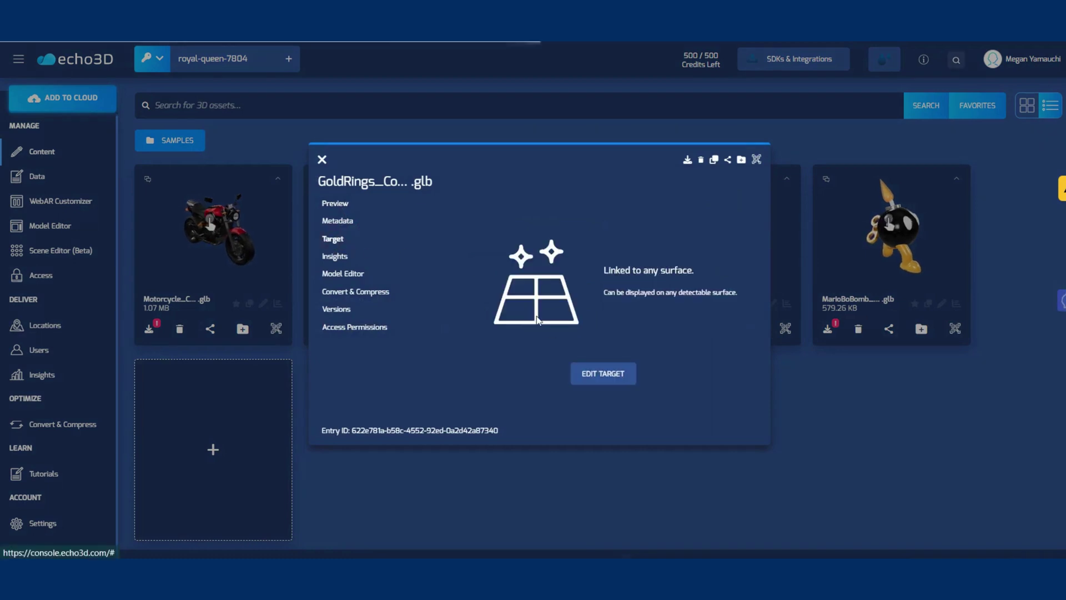
pyautogui.click(581, 372)
pyautogui.click(539, 222)
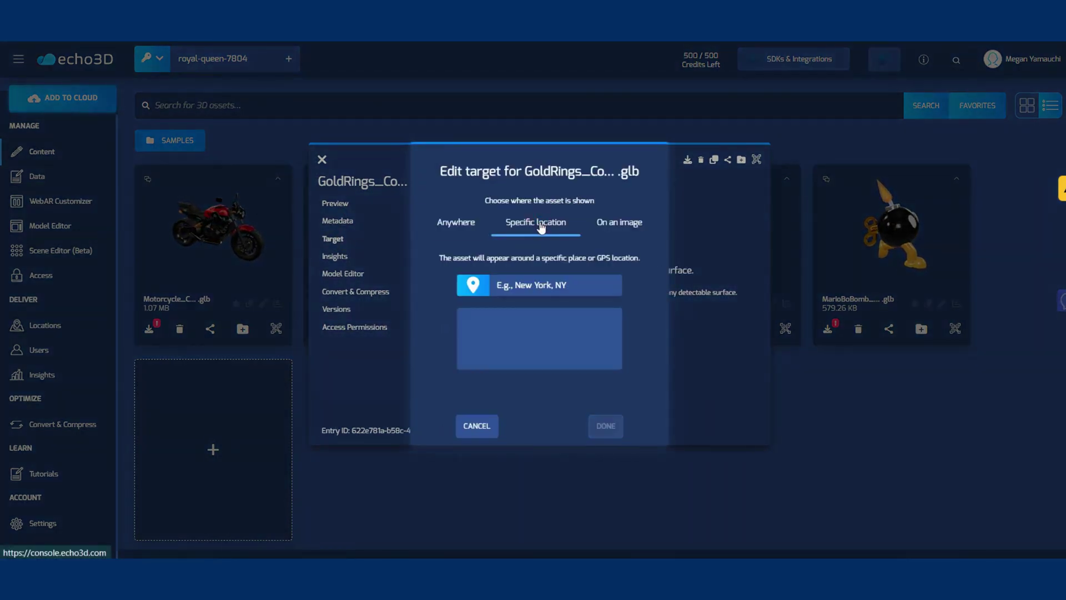
pyautogui.click(477, 426)
pyautogui.click(73, 340)
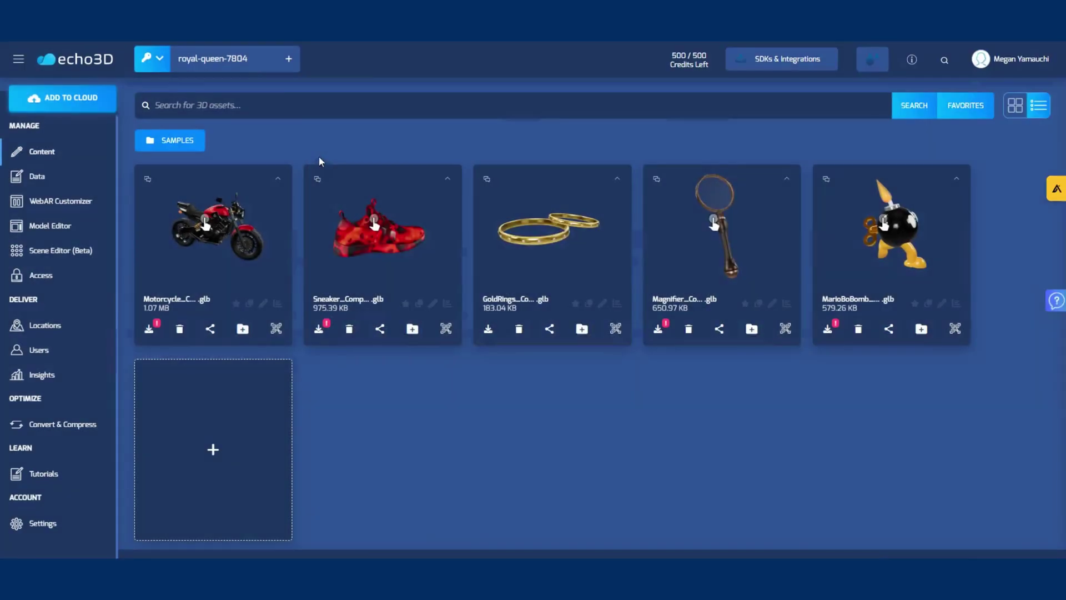
# Step: Check where the project's users are located, then review its usage insights
pyautogui.click(40, 350)
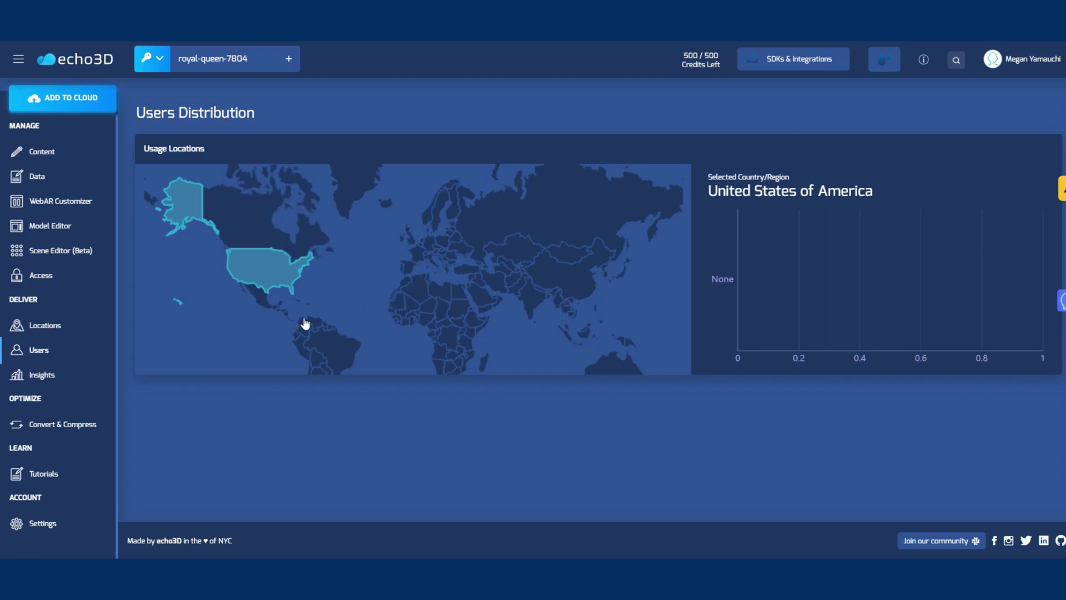
pyautogui.click(41, 382)
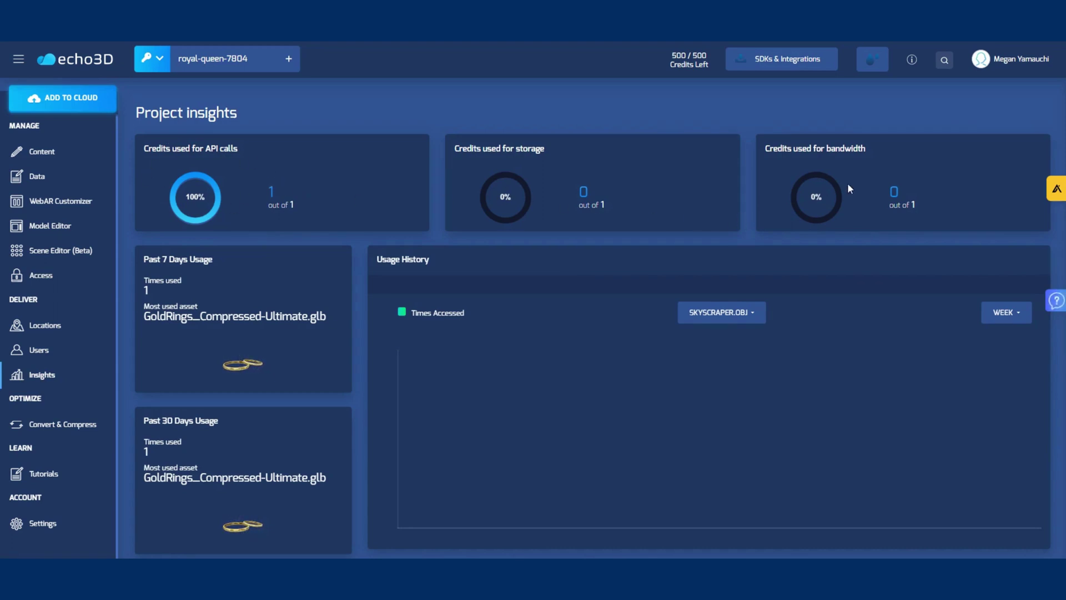
pyautogui.scroll(-1, 736, 322)
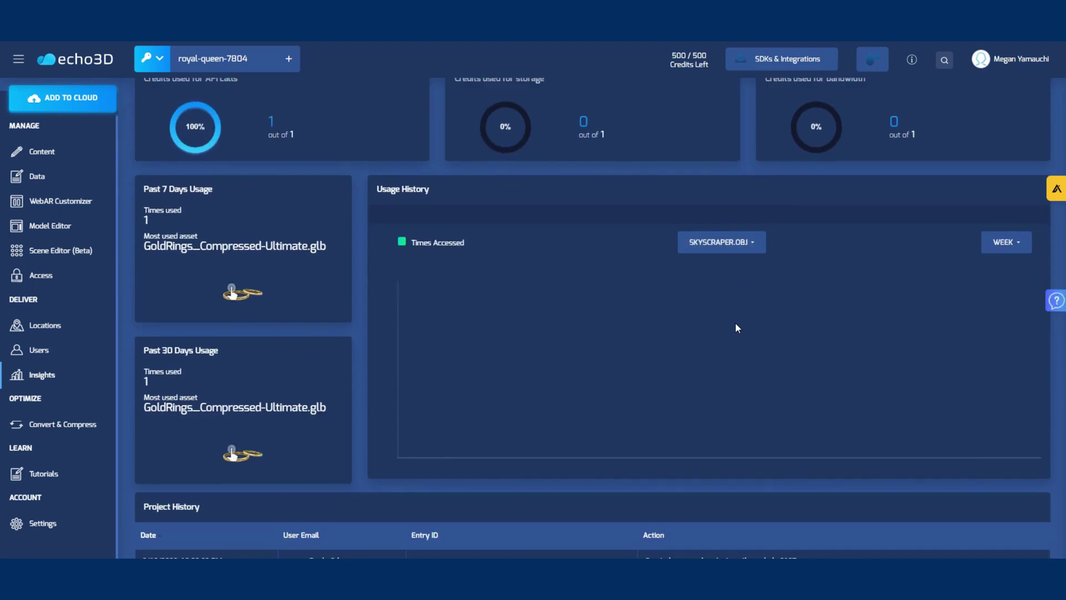
pyautogui.scroll(-3, 383, 388)
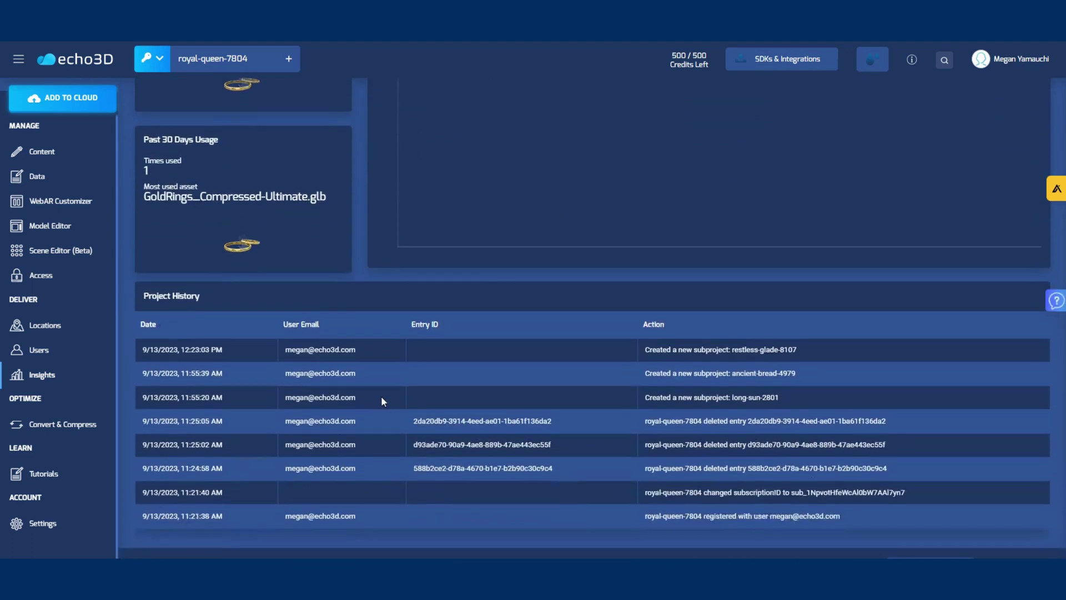
# Step: Restore the motorcycle asset to its 9/14/2023 version from its version history
pyautogui.click(60, 159)
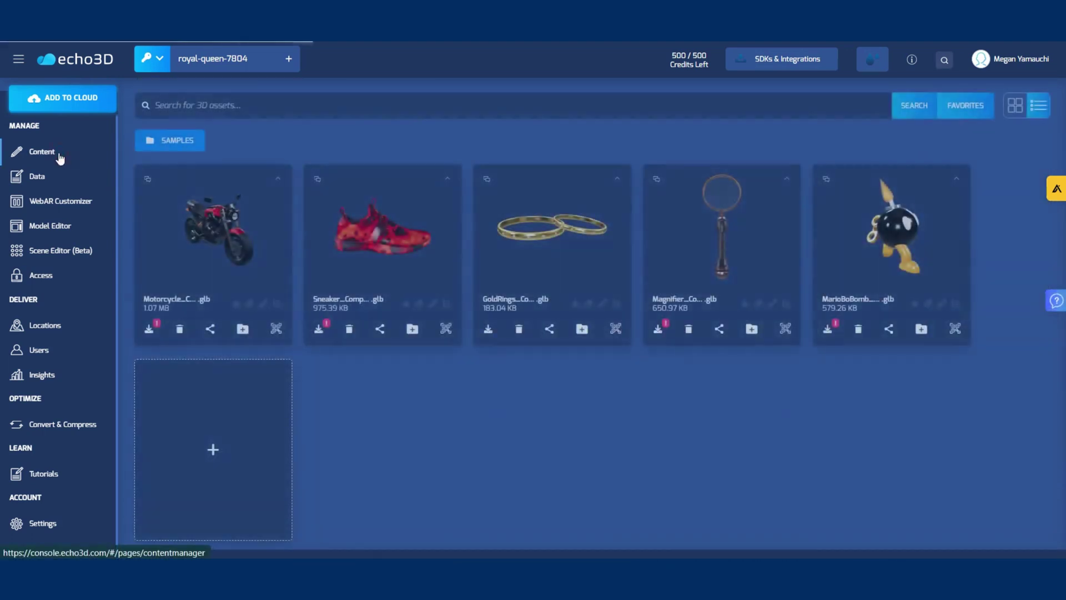
pyautogui.doubleClick(194, 259)
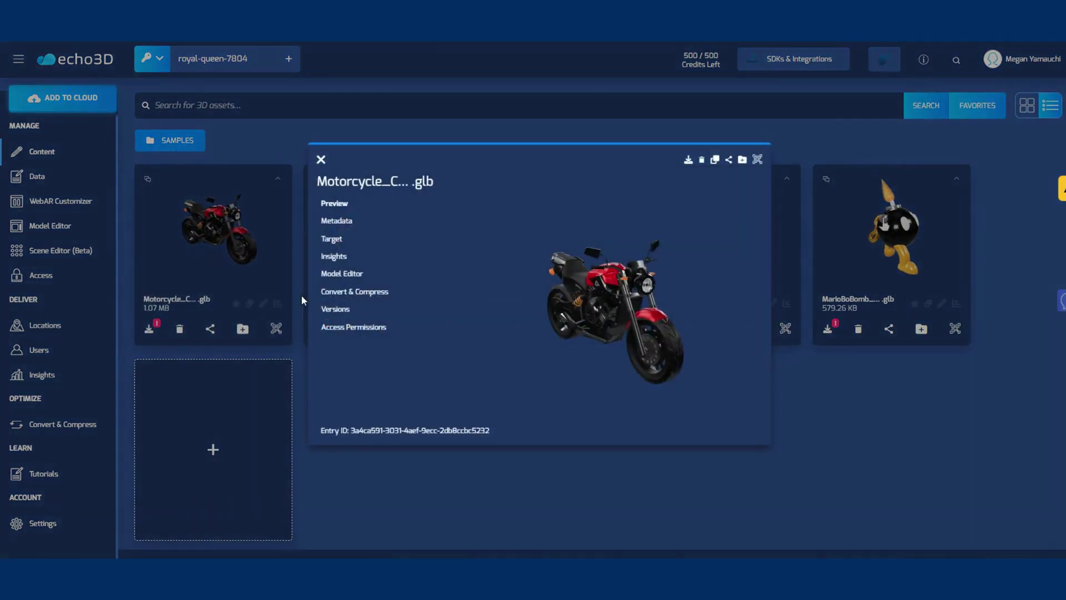
pyautogui.click(331, 309)
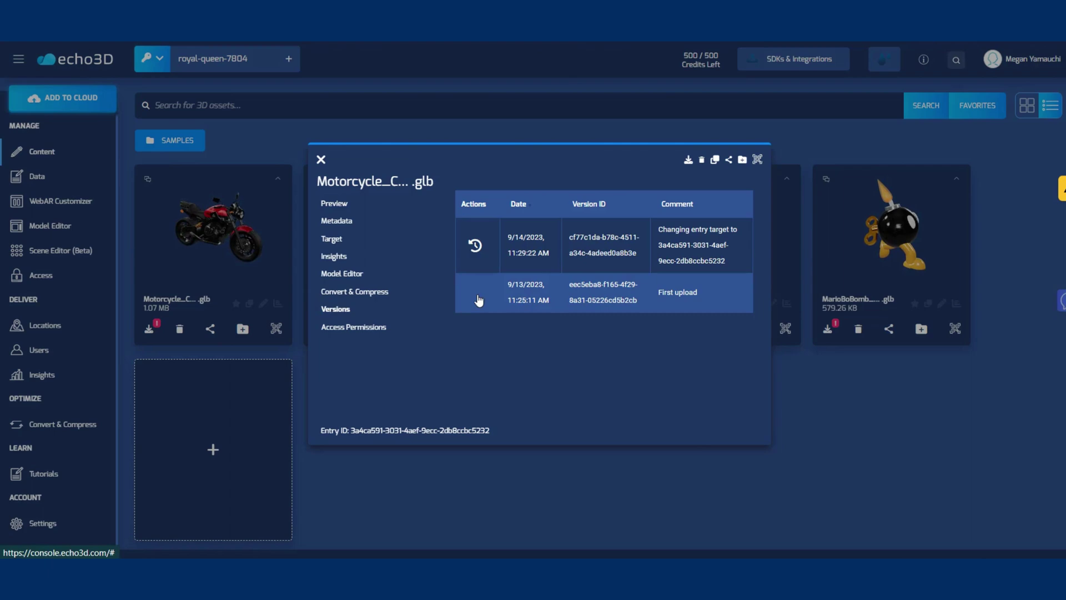
pyautogui.click(473, 246)
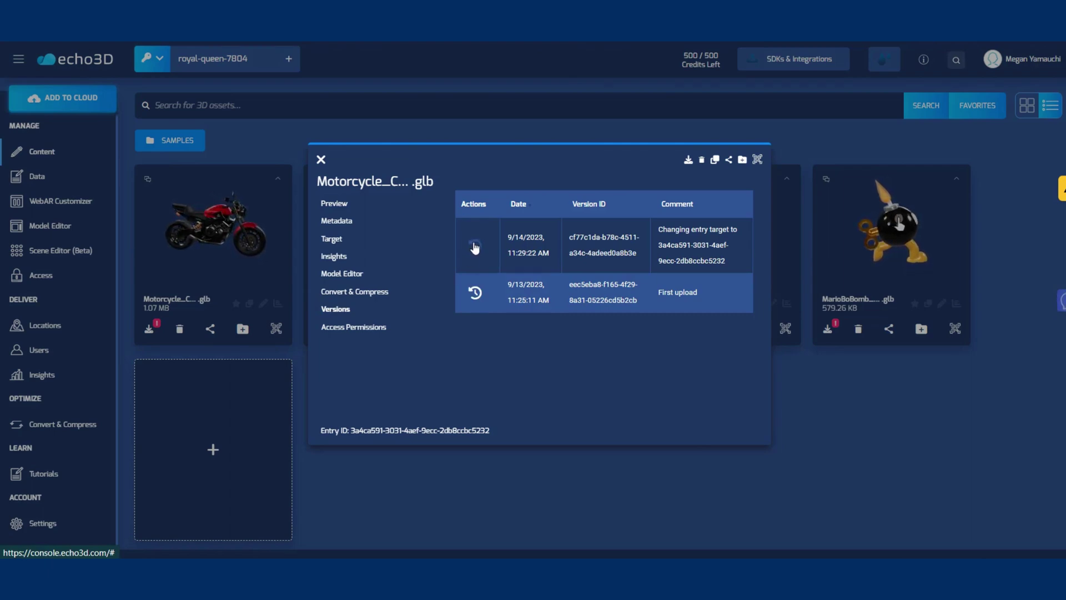
pyautogui.click(78, 426)
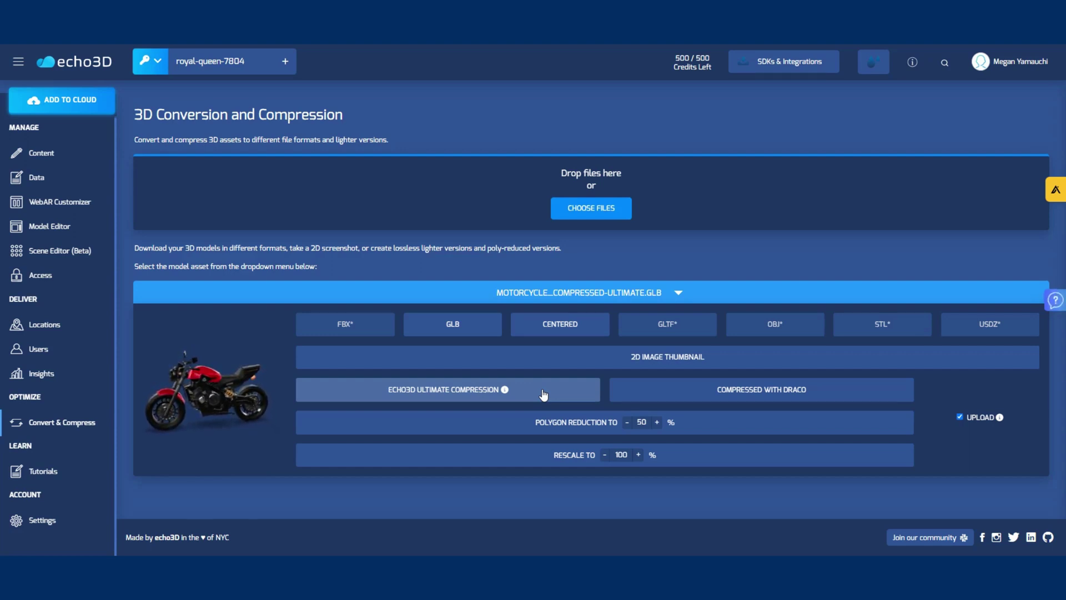
# Step: Lower the motorcycle's polygon reduction from 50% to 42%
pyautogui.click(627, 422)
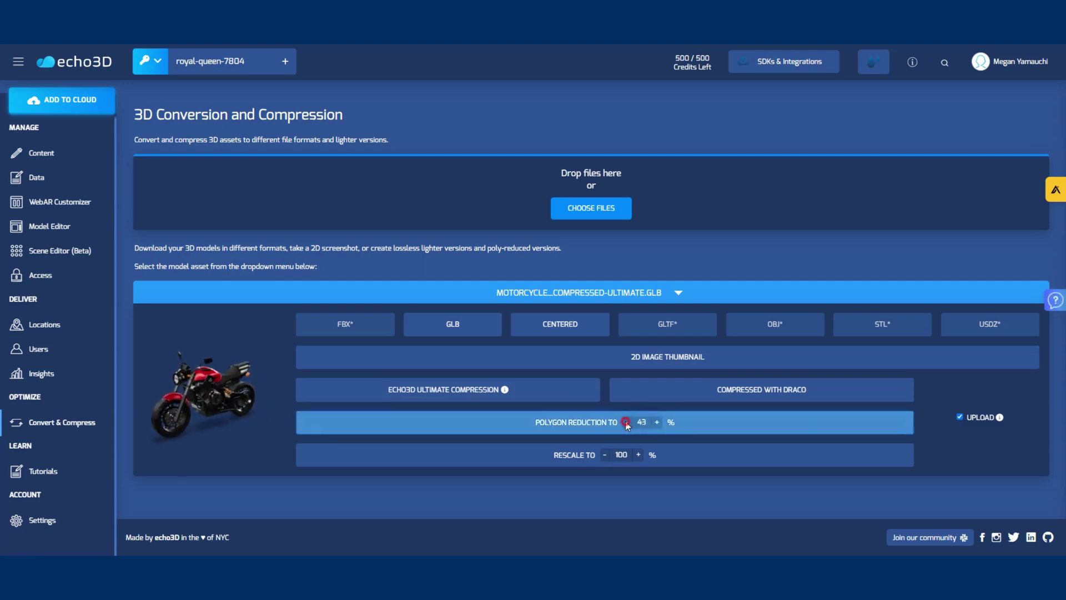
pyautogui.click(627, 422)
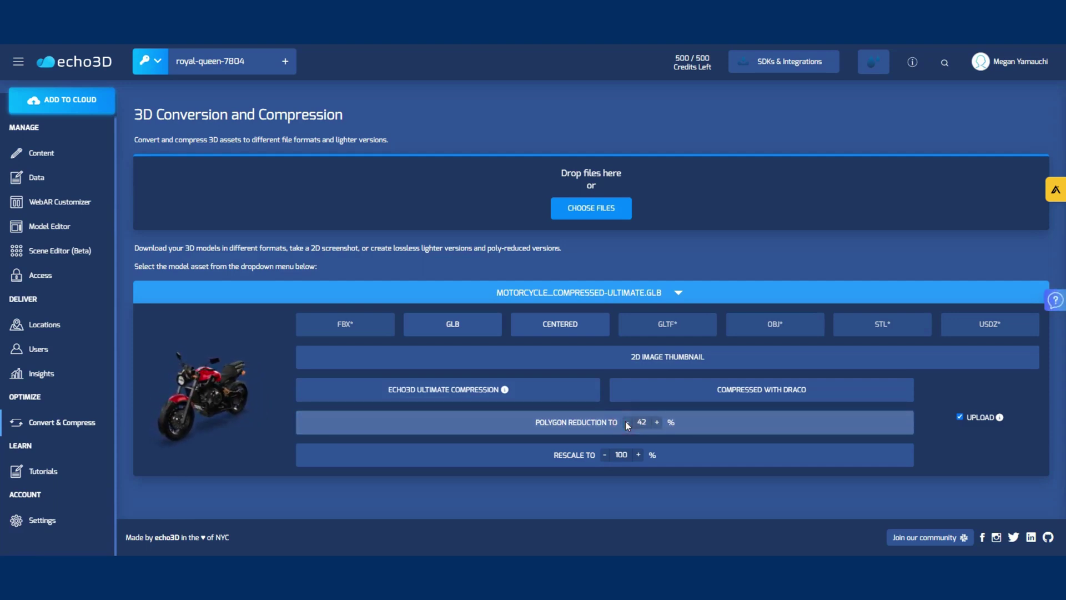
pyautogui.click(43, 471)
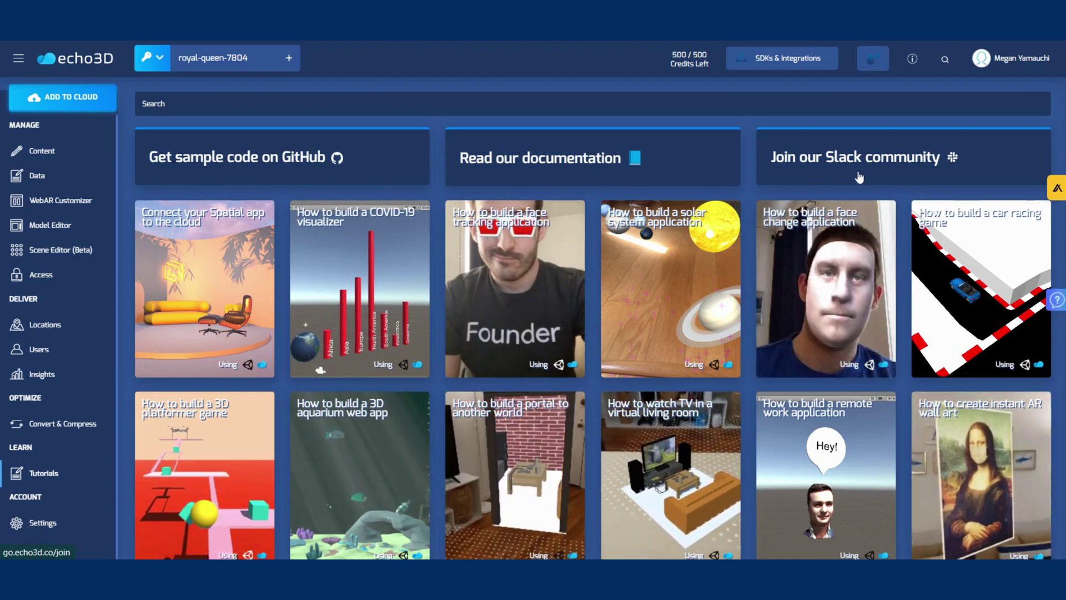
# Step: Review the subscription plans, with Free Trial current, then view the project's Security settings
pyautogui.click(69, 524)
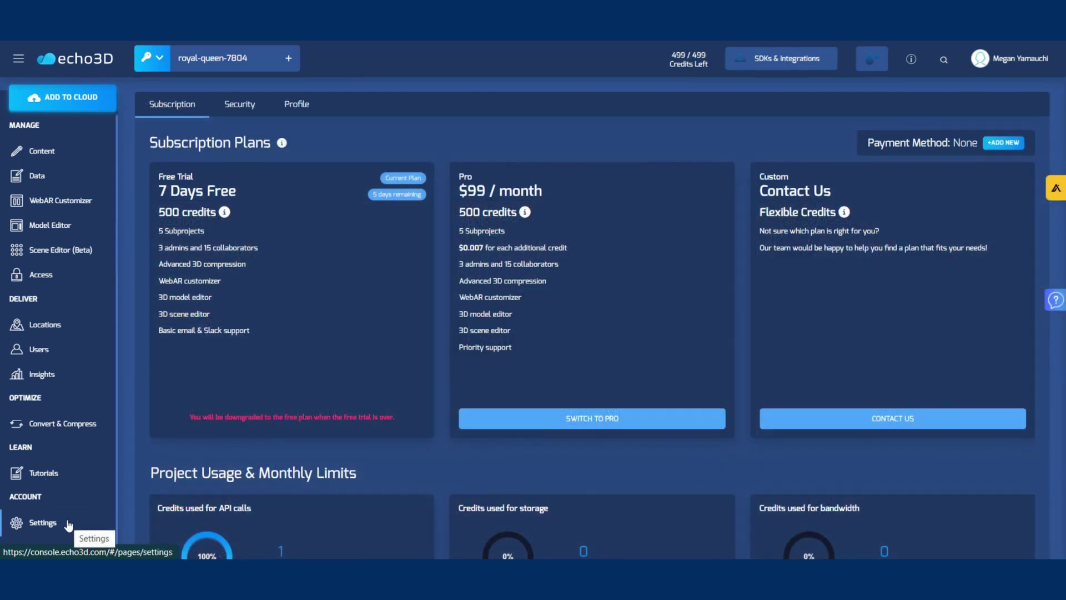
pyautogui.scroll(-3, 434, 315)
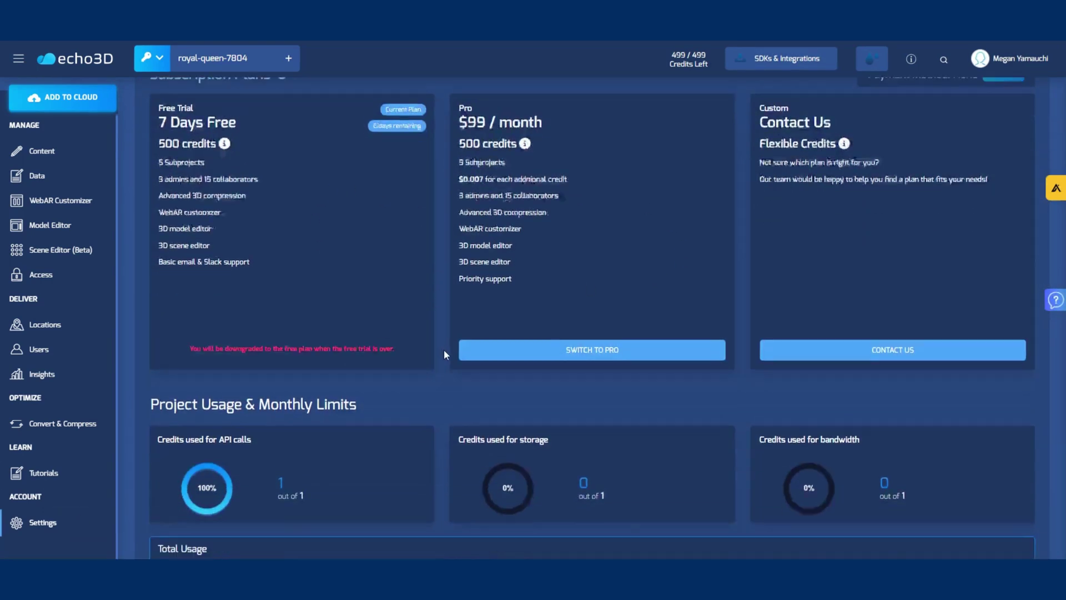
pyautogui.scroll(3, 328, 381)
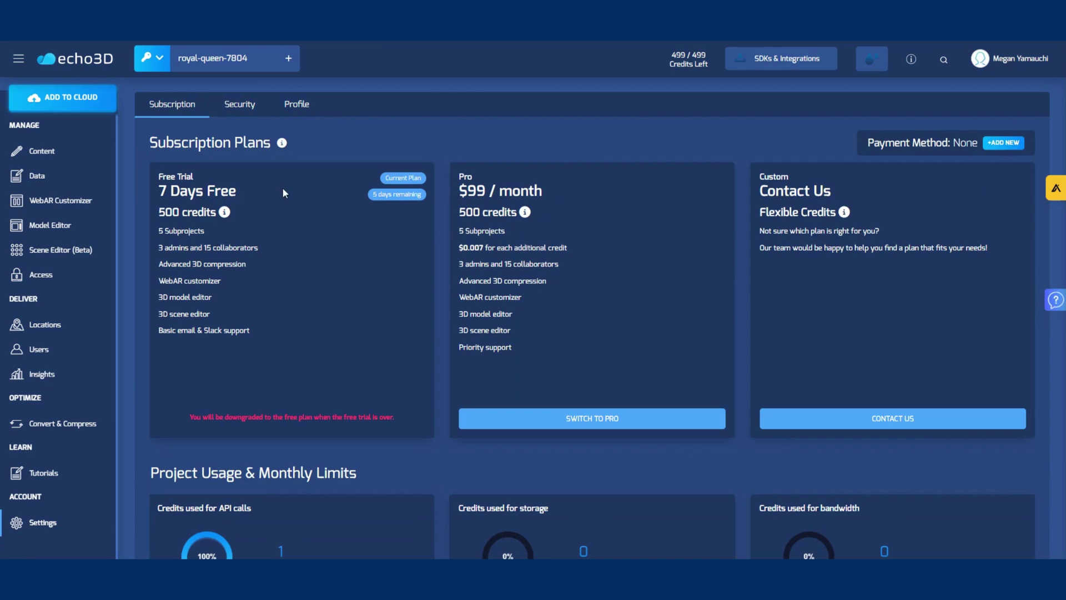
pyautogui.click(249, 115)
# Step: Add a new admin user row under User Settings and select its Email field
pyautogui.scroll(-3, 394, 371)
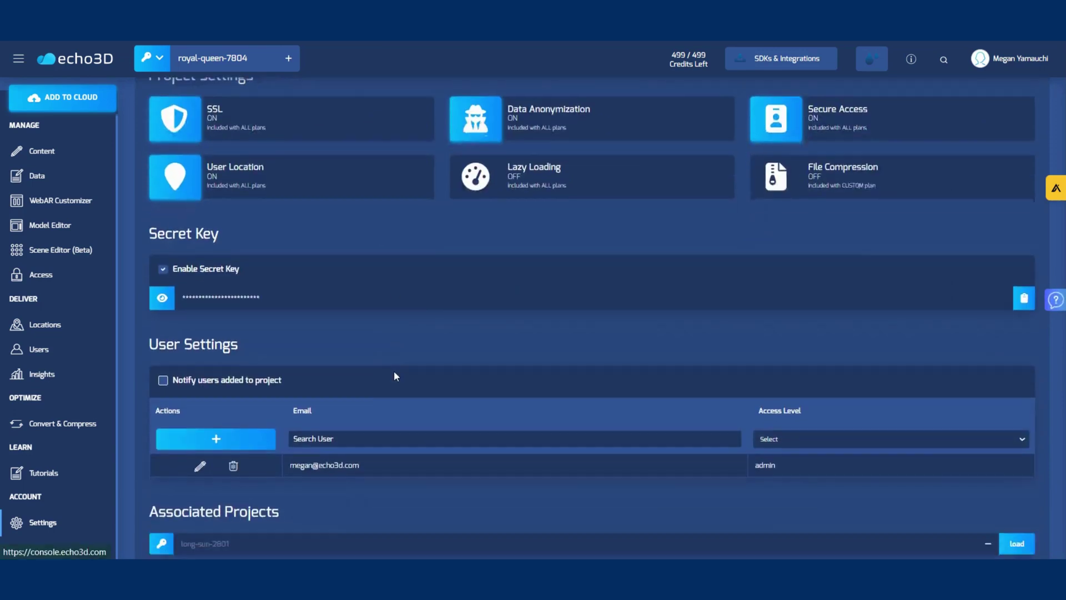
pyautogui.click(271, 371)
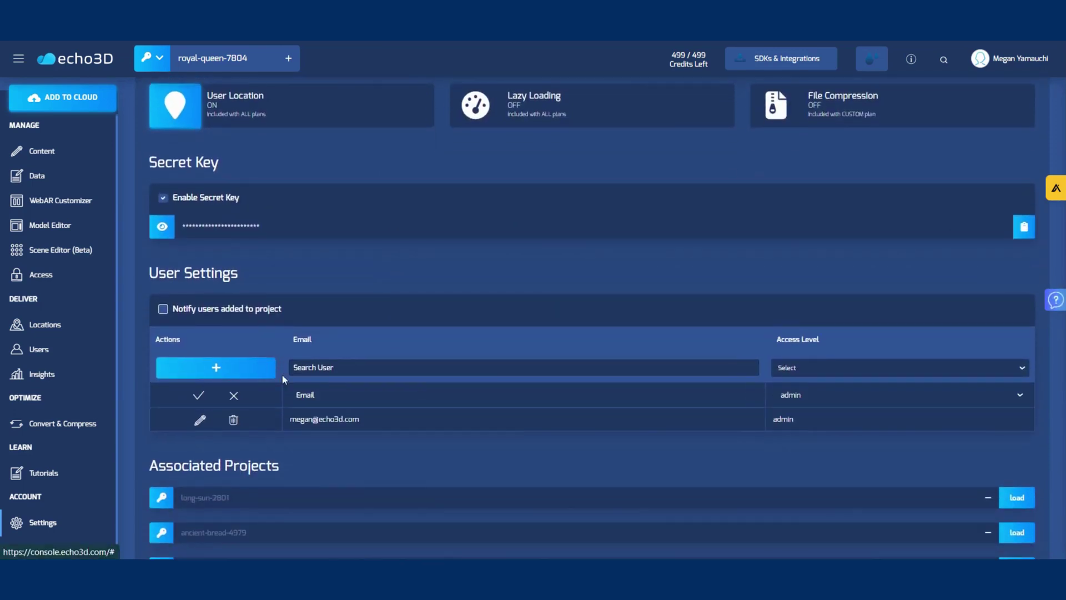
pyautogui.click(321, 394)
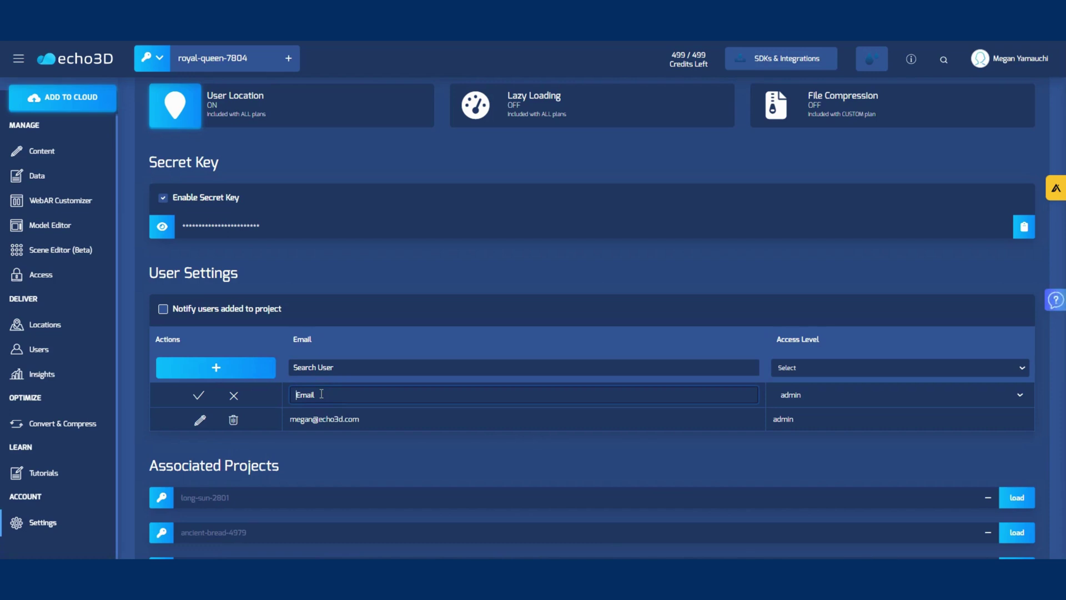
pyautogui.scroll(3, 321, 395)
# Step: Show the Profile settings with role choices like Developer and industries like Gaming
pyautogui.click(296, 104)
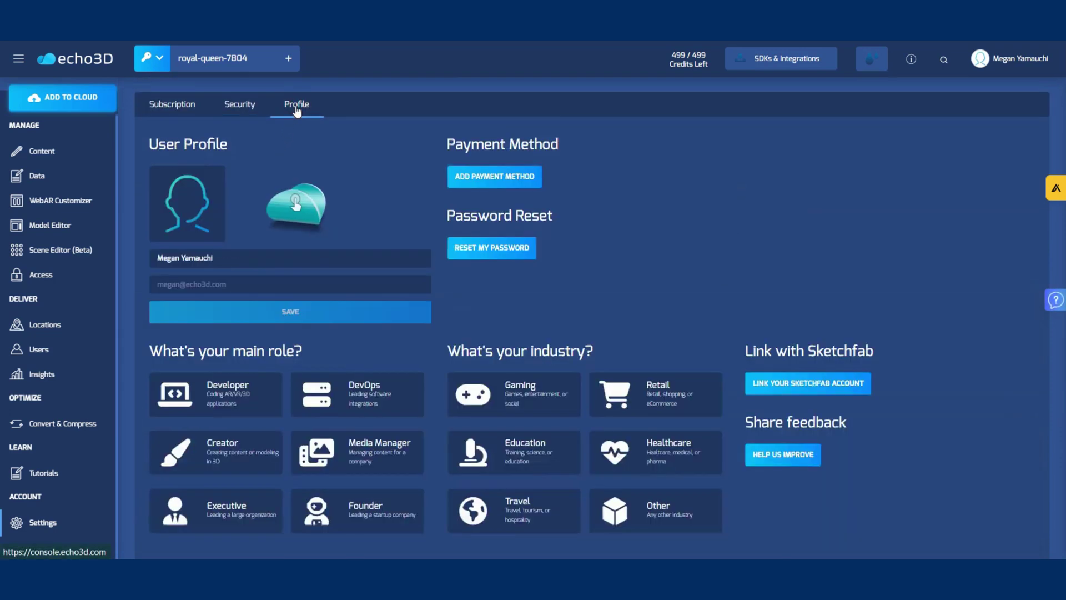